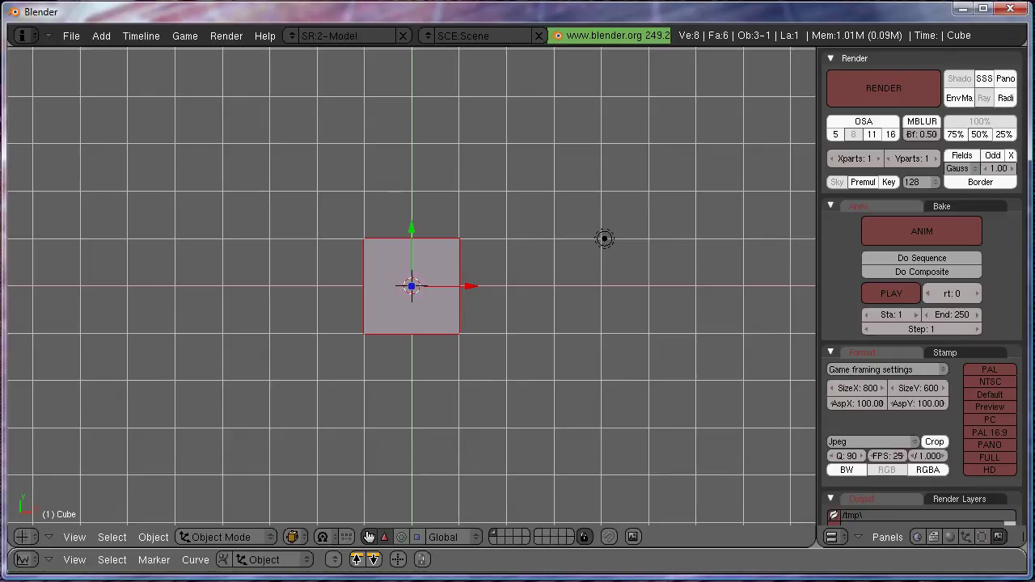
# Zoom the 3D view in on the default cube.
pyautogui.click(74, 559)
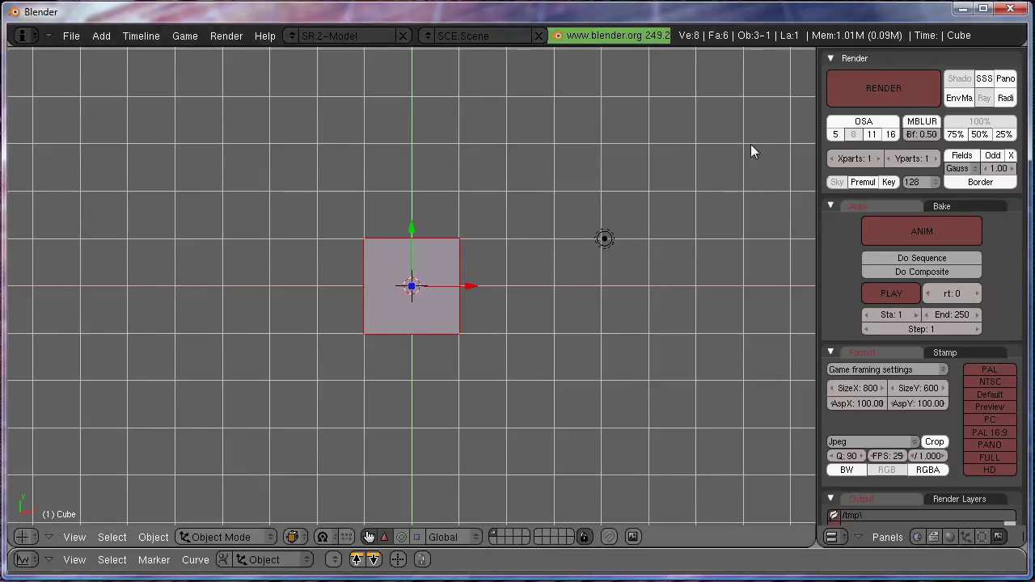
pyautogui.scroll(1, 531, 461)
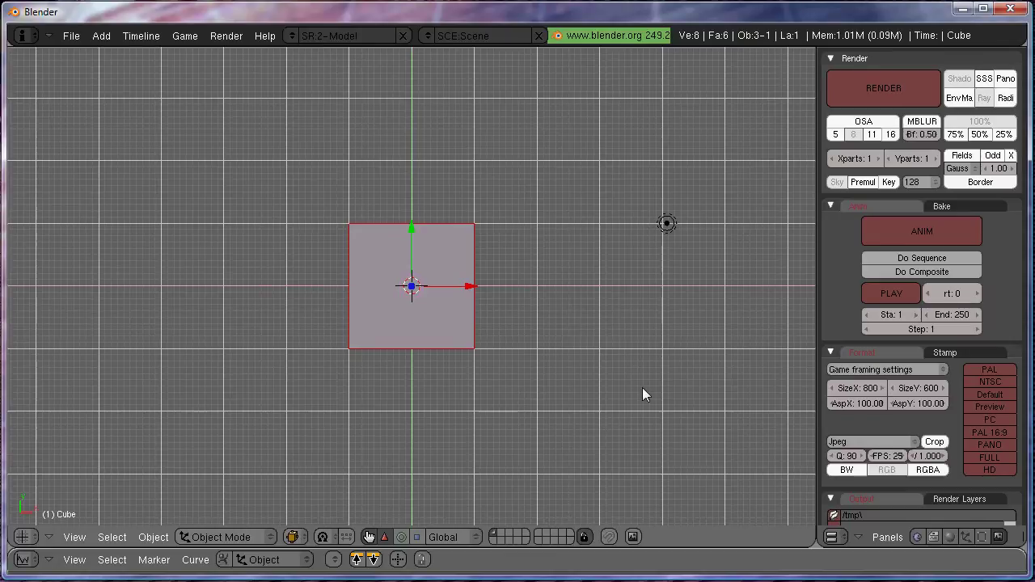
# Erase the default cube and add a plane mesh in its place.
pyautogui.press('x')
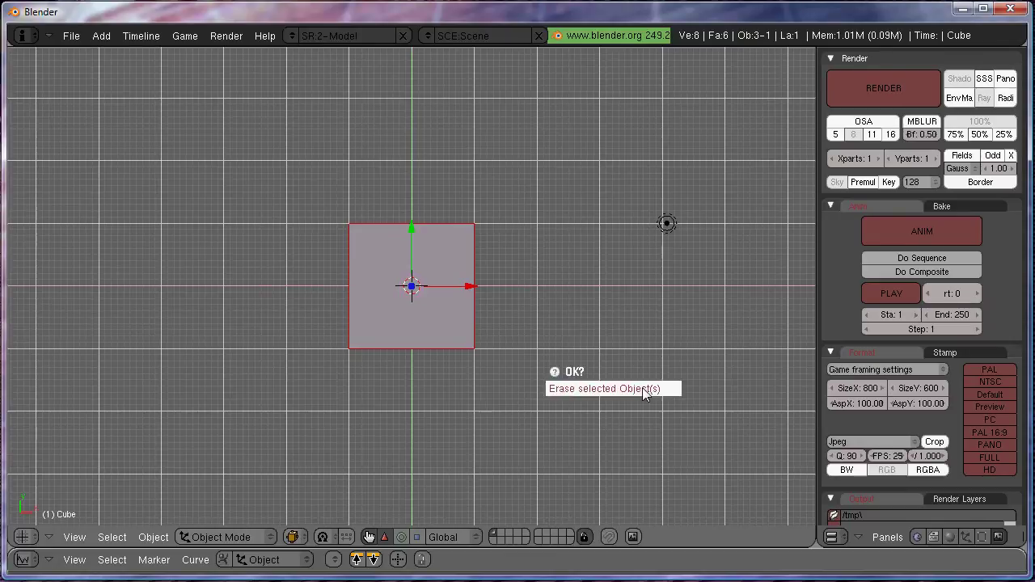
pyautogui.click(642, 387)
pyautogui.press('space')
pyautogui.moveTo(797, 212)
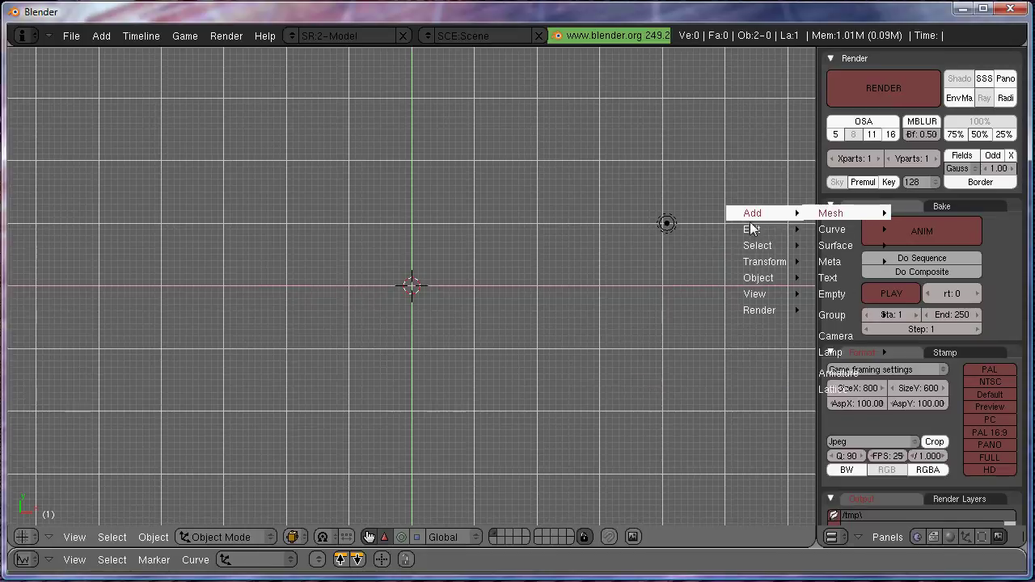
pyautogui.click(902, 212)
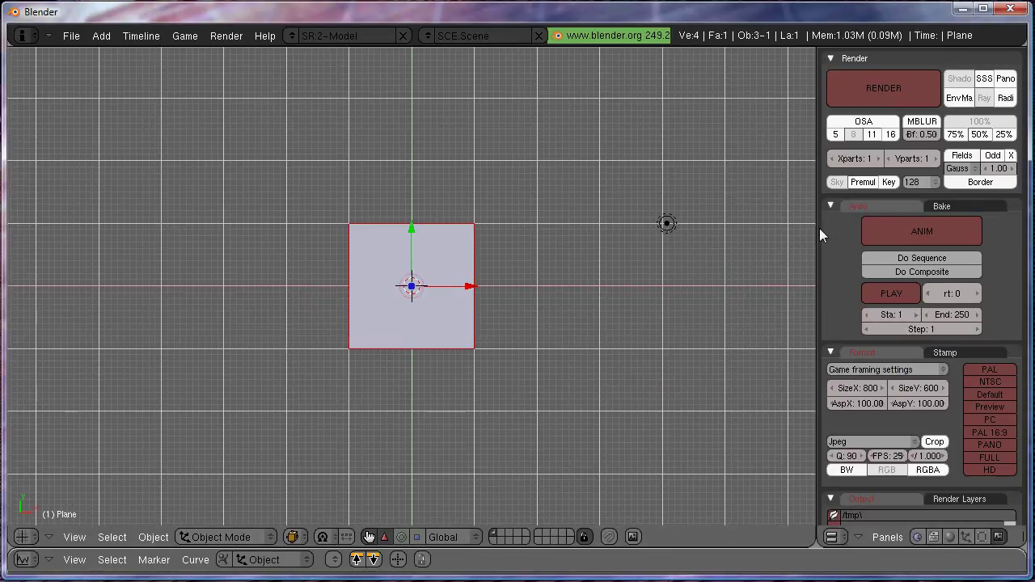
# Scale the plane up five times as a floor and switch to front view.
pyautogui.press('s')
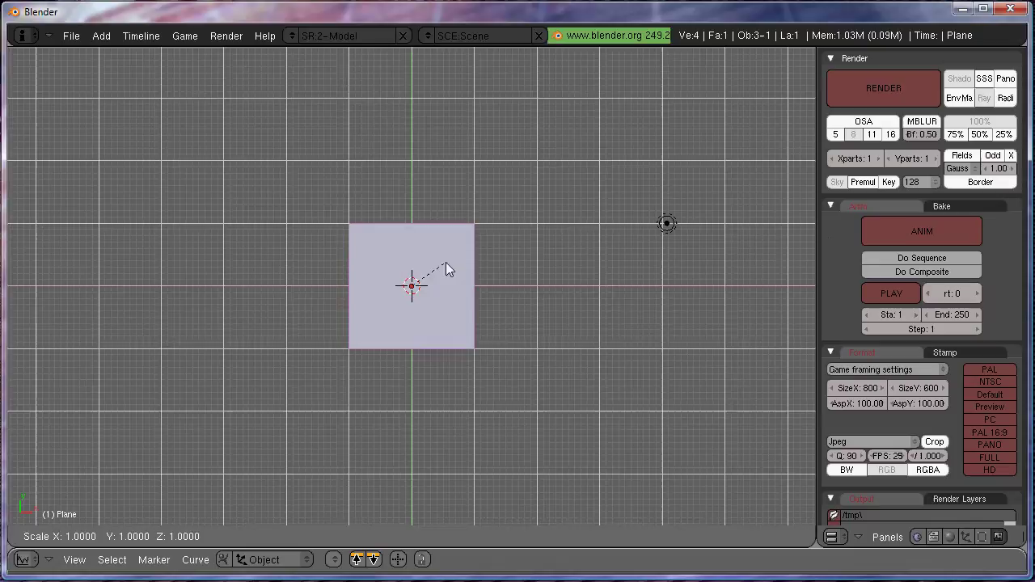
pyautogui.press('5')
pyautogui.press('Return')
pyautogui.press('KP_1')
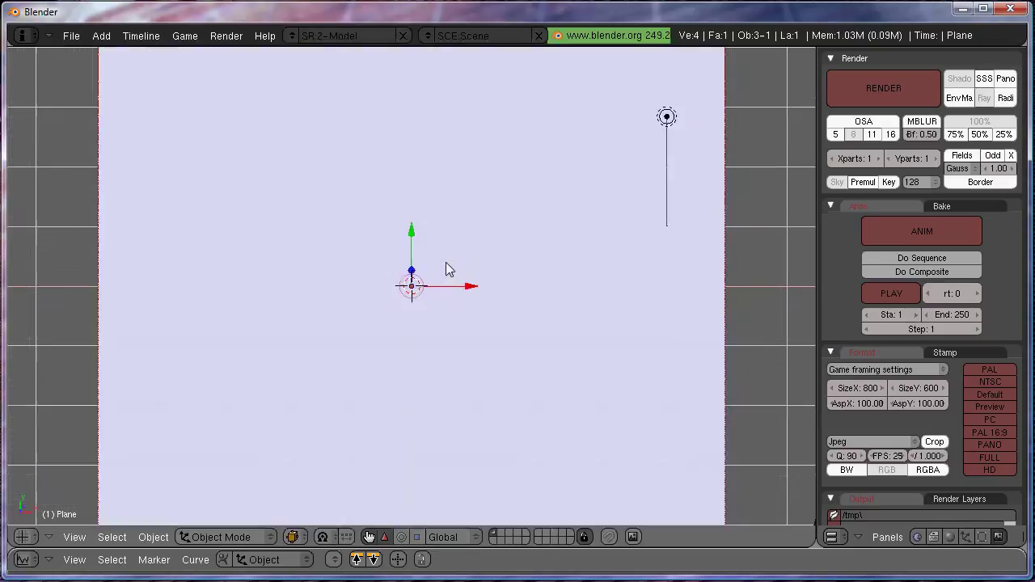
pyautogui.press('space')
# Add a cube, scale it by 0.5, stretch it 3x in Z and raise it above the floor.
pyautogui.click(606, 273)
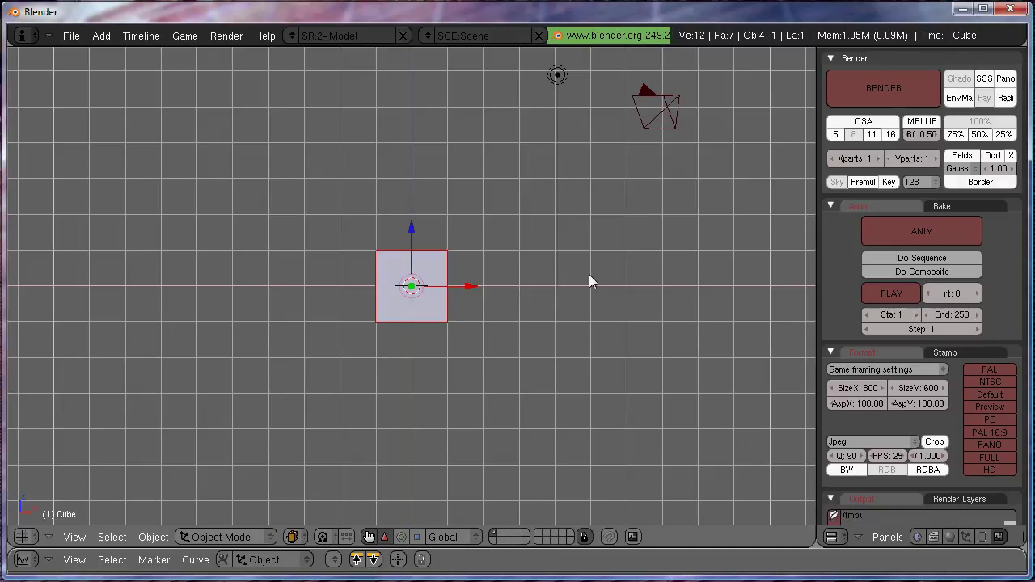
pyautogui.write('s0.5')
pyautogui.press('Return')
pyautogui.write('sz')
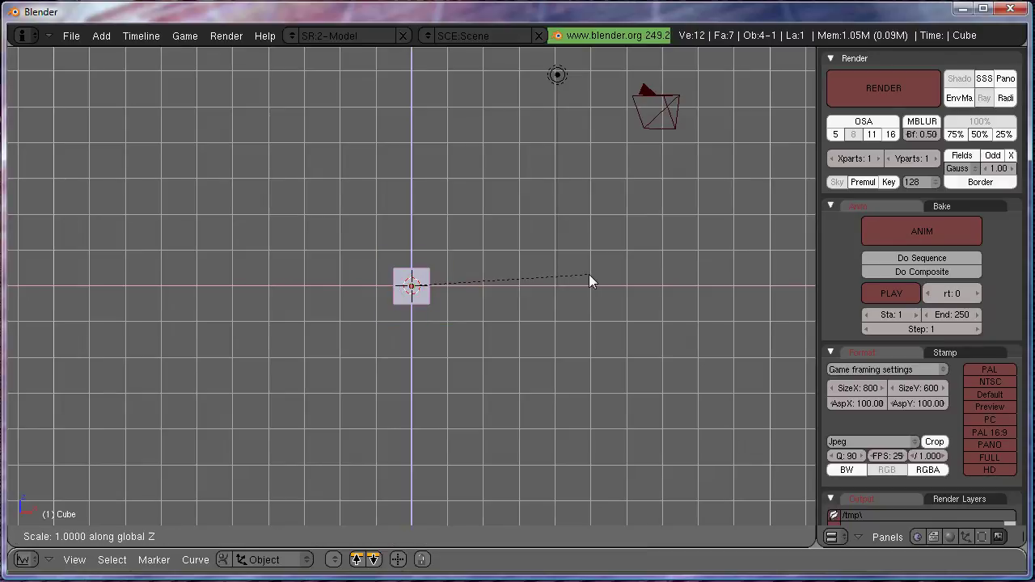
pyautogui.write('3')
pyautogui.press('Return')
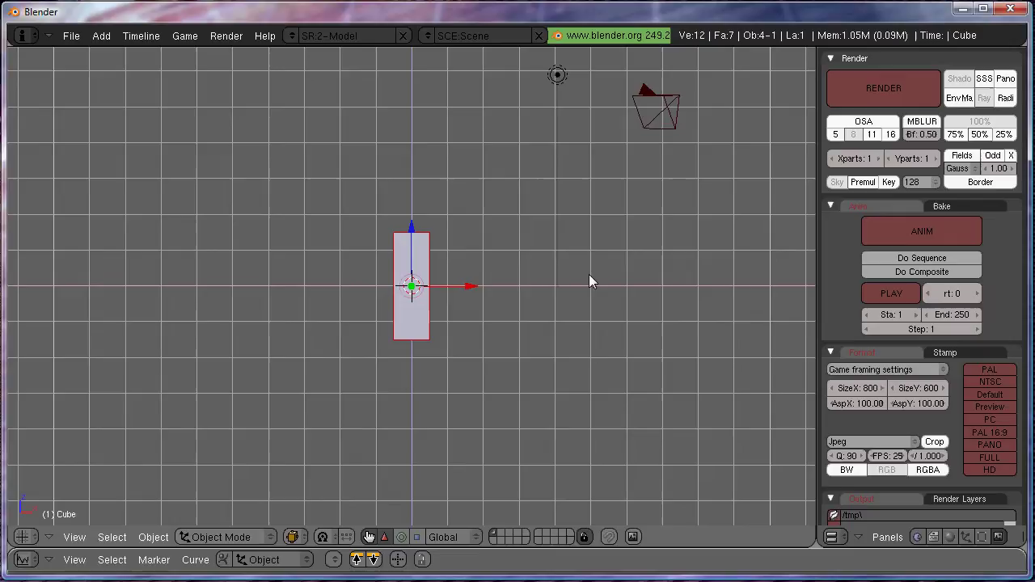
pyautogui.write('gz1')
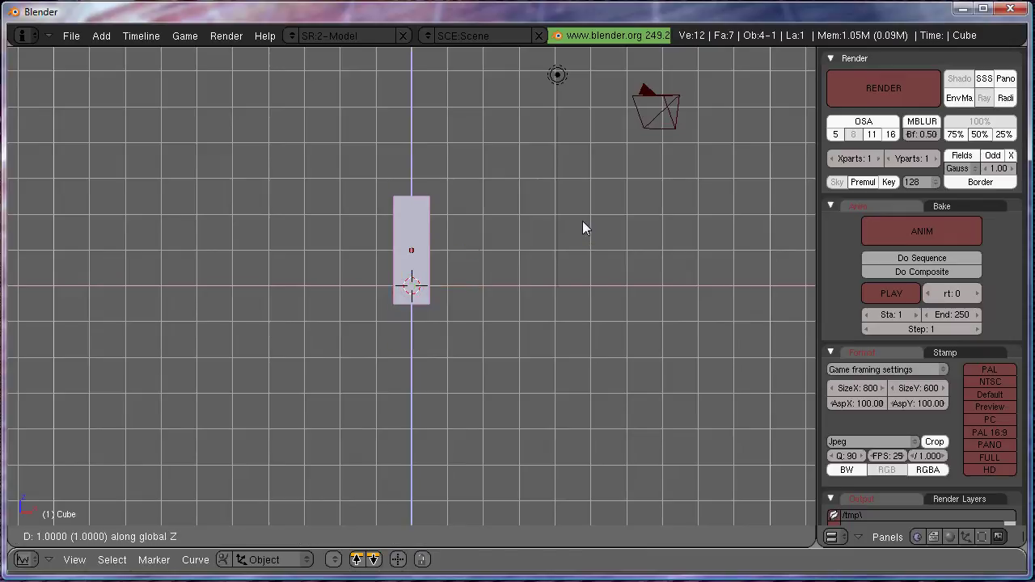
pyautogui.press('Return')
pyautogui.scroll(6, 575, 225)
pyautogui.press('g')
pyautogui.press('Return')
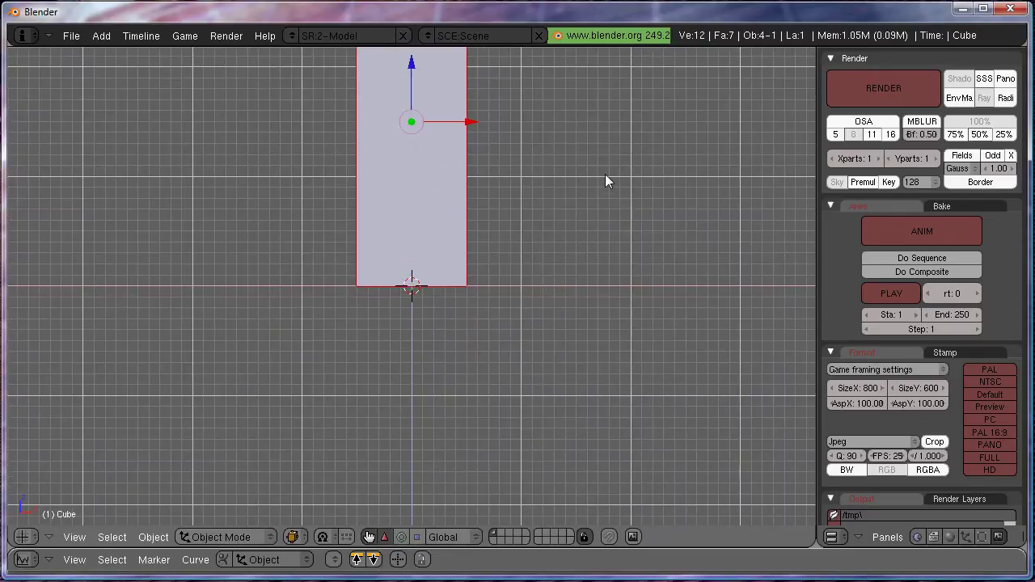
# In top view, move the cube one grid unit down-left and rotate it 10 degrees.
pyautogui.press('KP_7')
pyautogui.scroll(-5, 605, 176)
pyautogui.press('g')
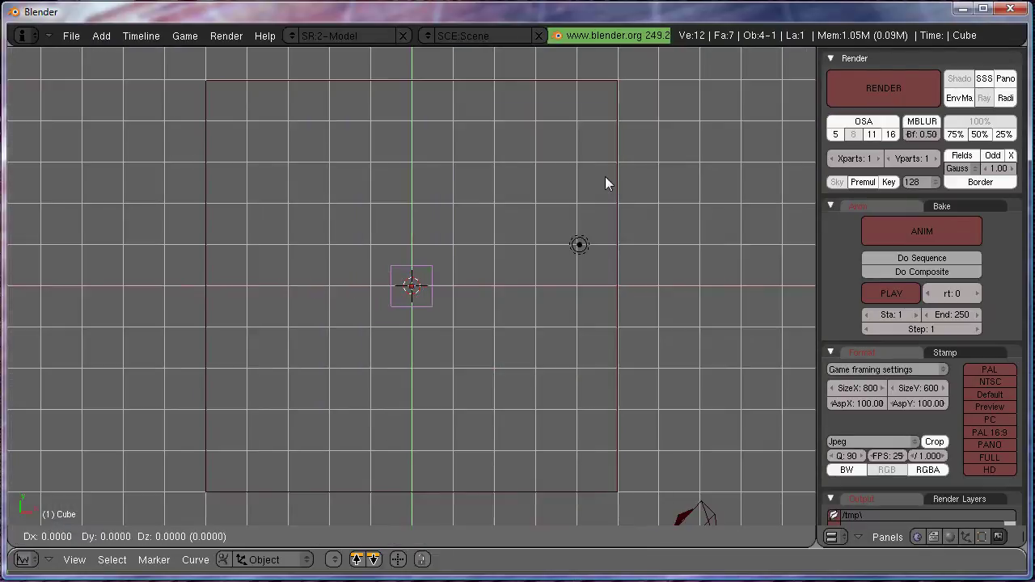
pyautogui.press('Return')
pyautogui.press('r')
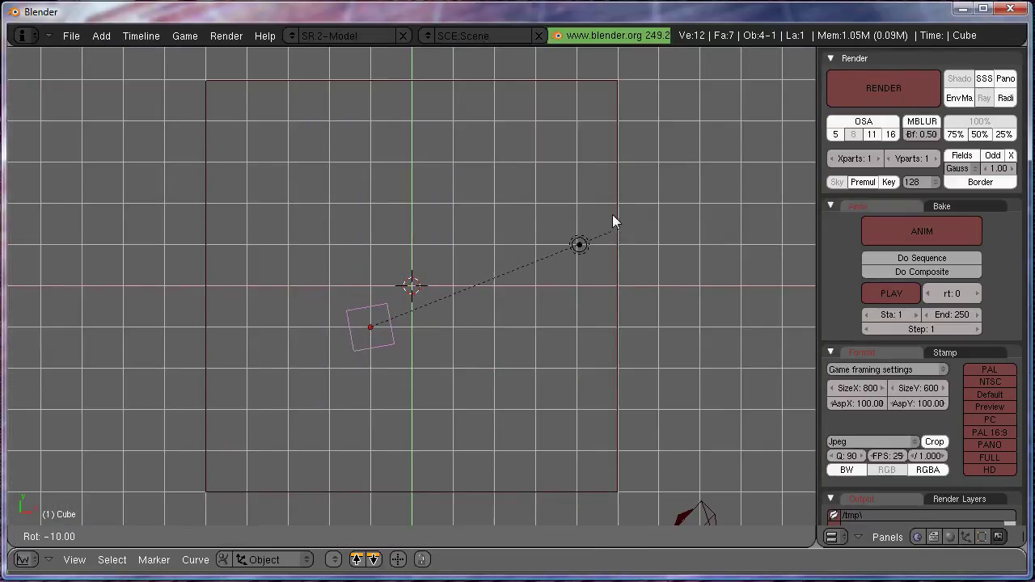
pyautogui.press('Return')
pyautogui.press('g')
pyautogui.press('Escape')
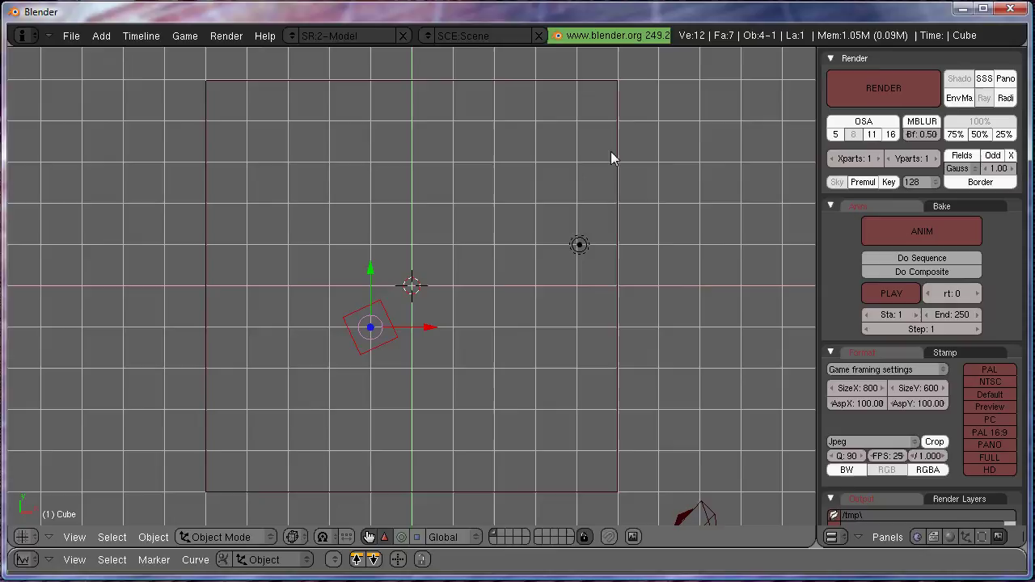
# Duplicate the cube up-right and scale the copy by 2 in X and 1.5 in Z.
pyautogui.hotkey('shift', 'd')
pyautogui.press('Return')
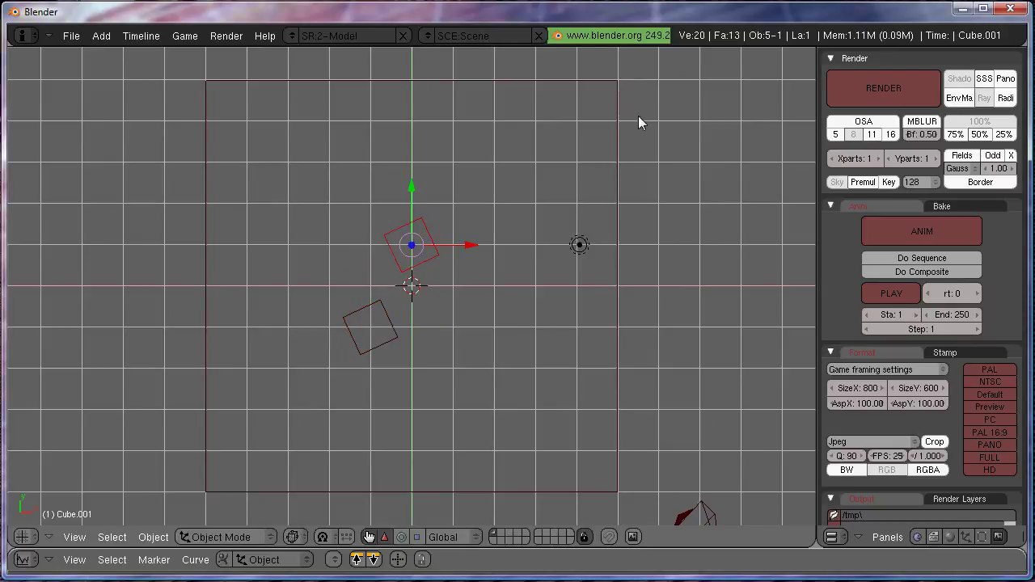
pyautogui.press('s')
pyautogui.press('x')
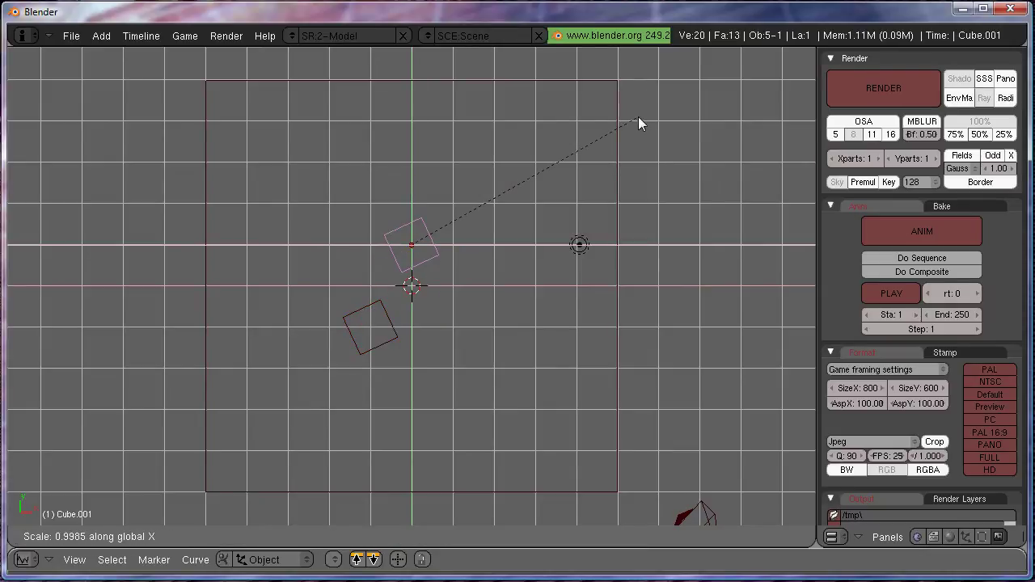
pyautogui.write('x')
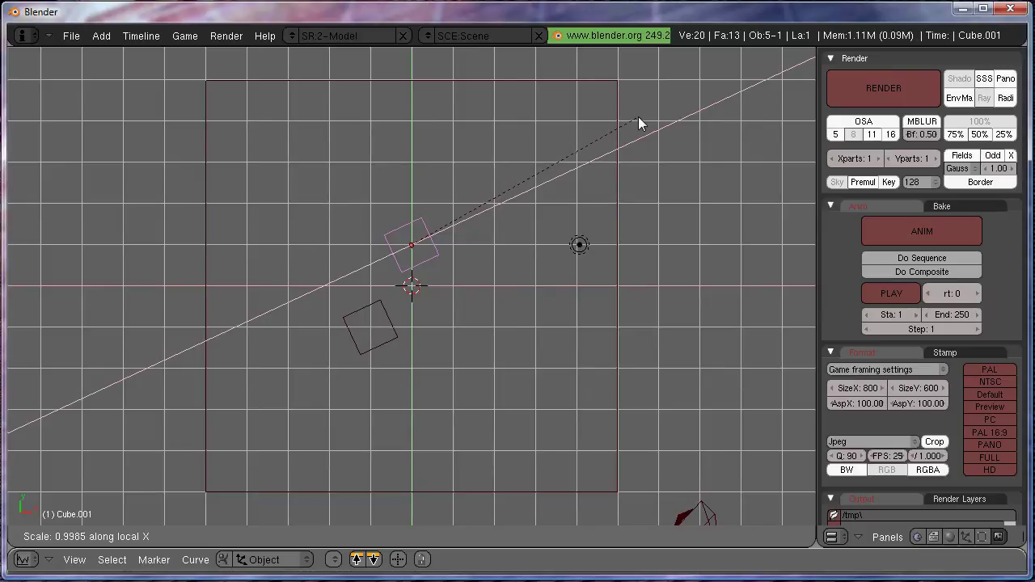
pyautogui.write('2')
pyautogui.press('BackSpace')
pyautogui.write('x2')
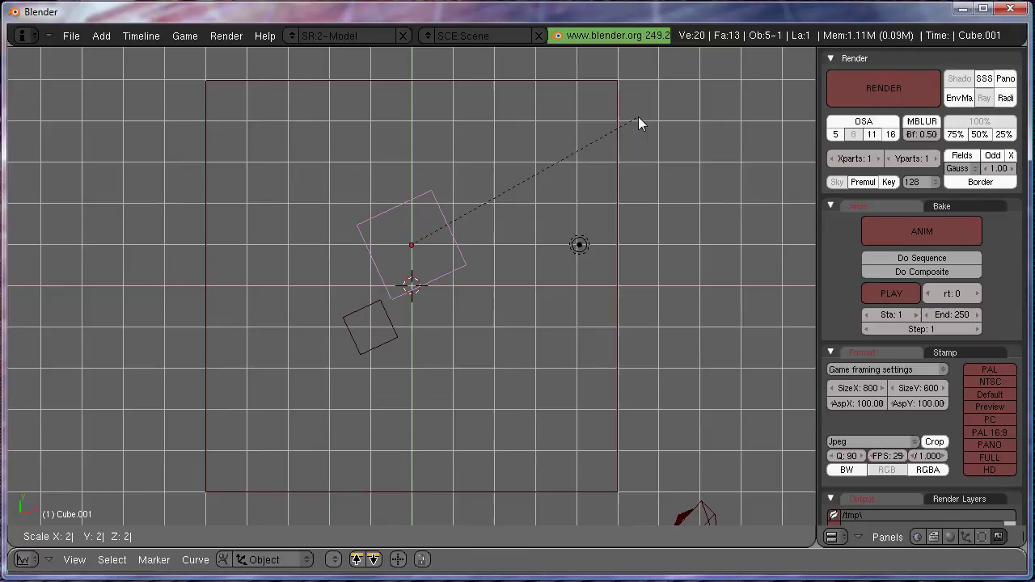
pyautogui.write('z1.5')
pyautogui.press('Return')
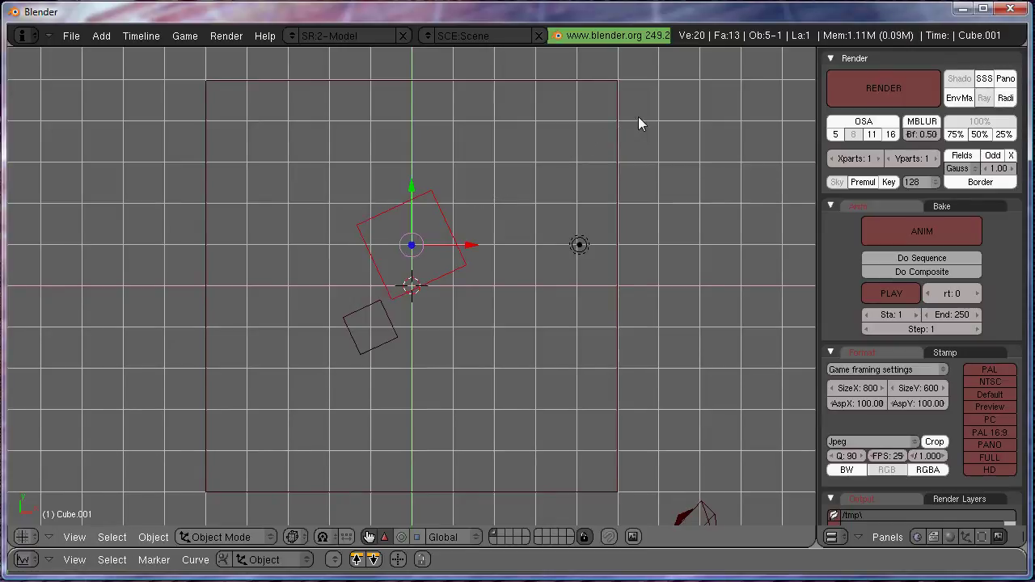
# Rotate the copy around Z, halve its height and lower it one unit.
pyautogui.press('KP_1')
pyautogui.press('r')
pyautogui.press('z')
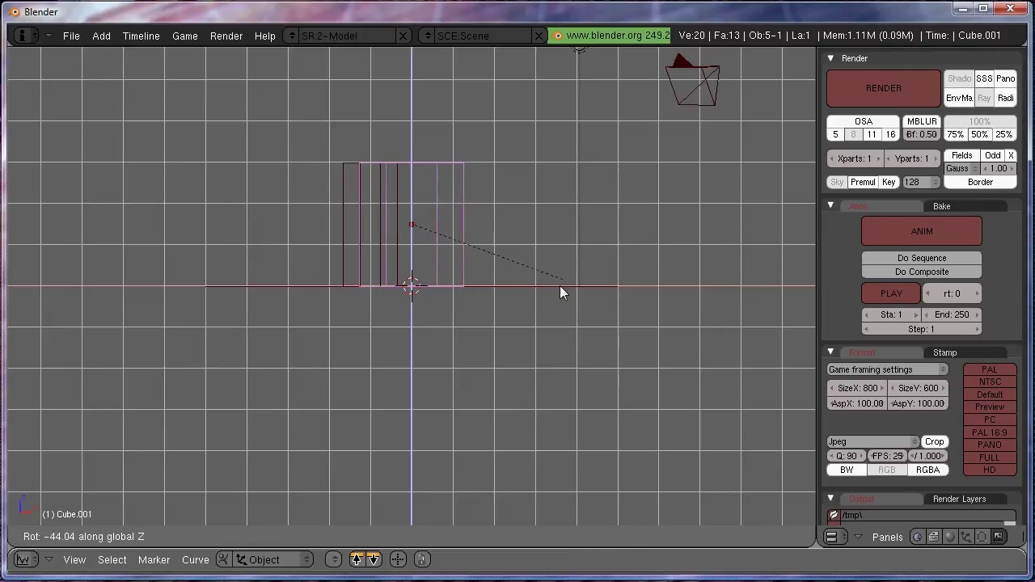
pyautogui.click(567, 223)
pyautogui.write('sz')
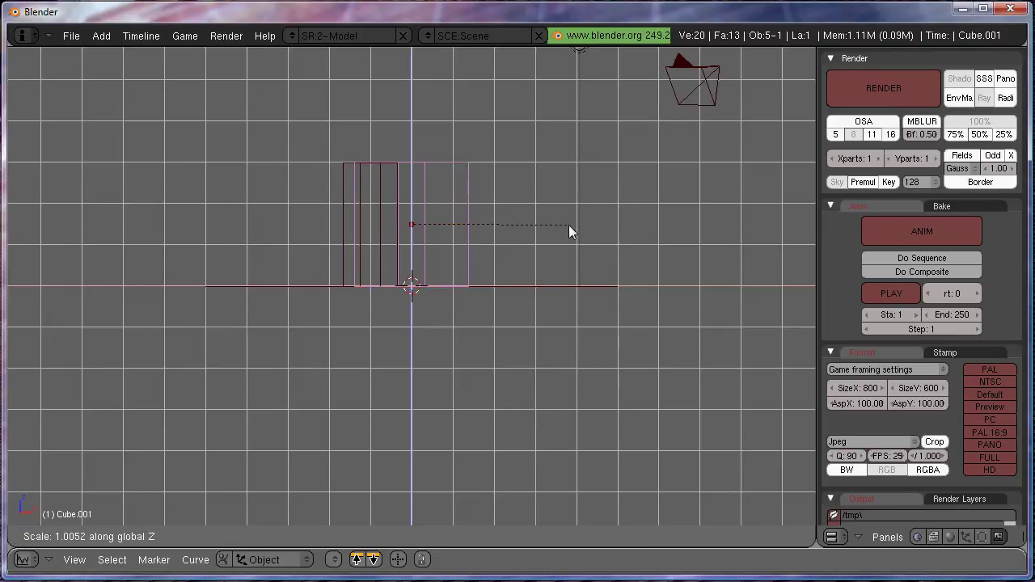
pyautogui.write('0.5')
pyautogui.press('Return')
pyautogui.press('g')
pyautogui.press('z')
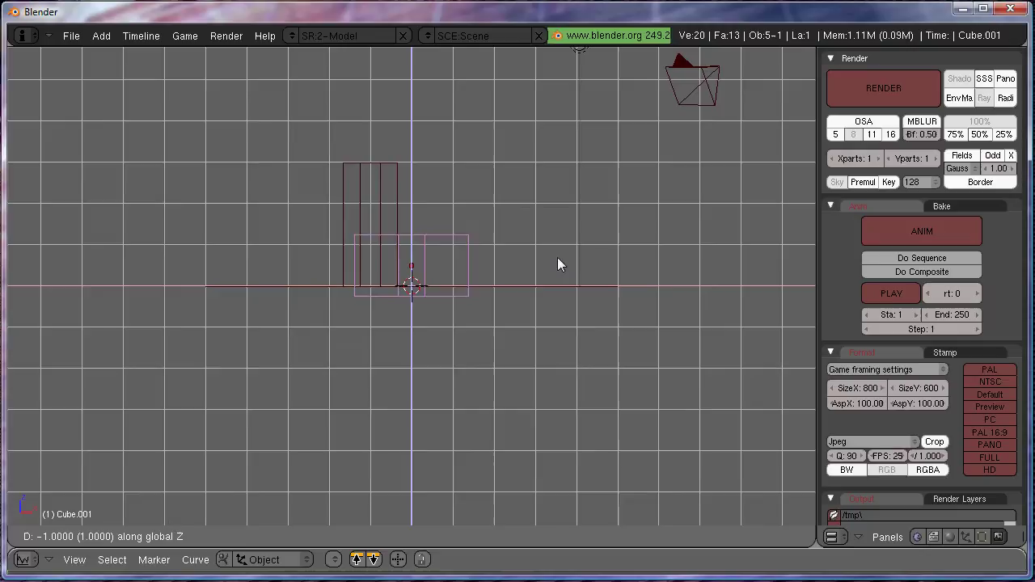
pyautogui.click(557, 254)
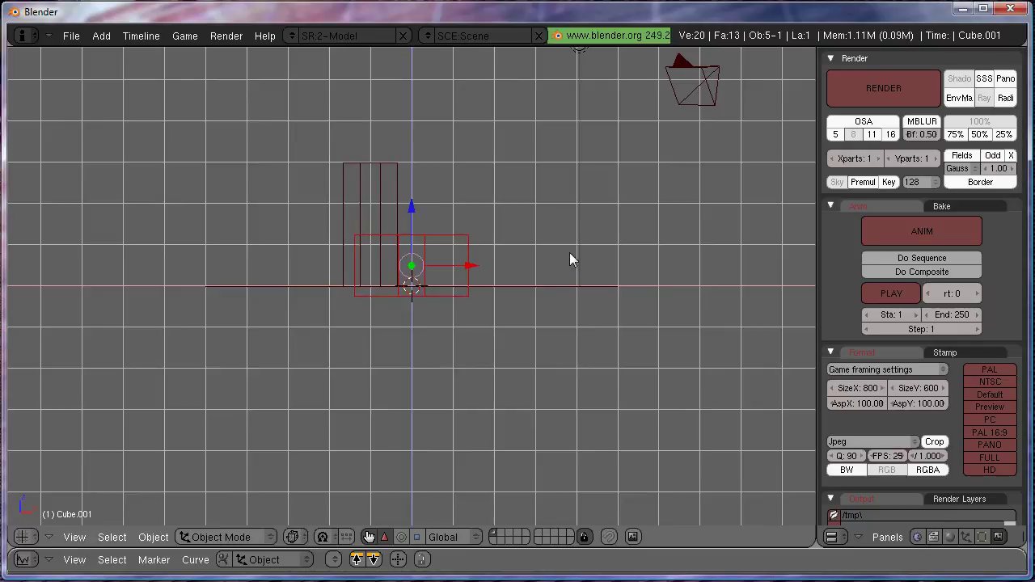
pyautogui.moveTo(569, 252); pyautogui.dragTo(516, 287, button='middle')
pyautogui.press('KP_7')
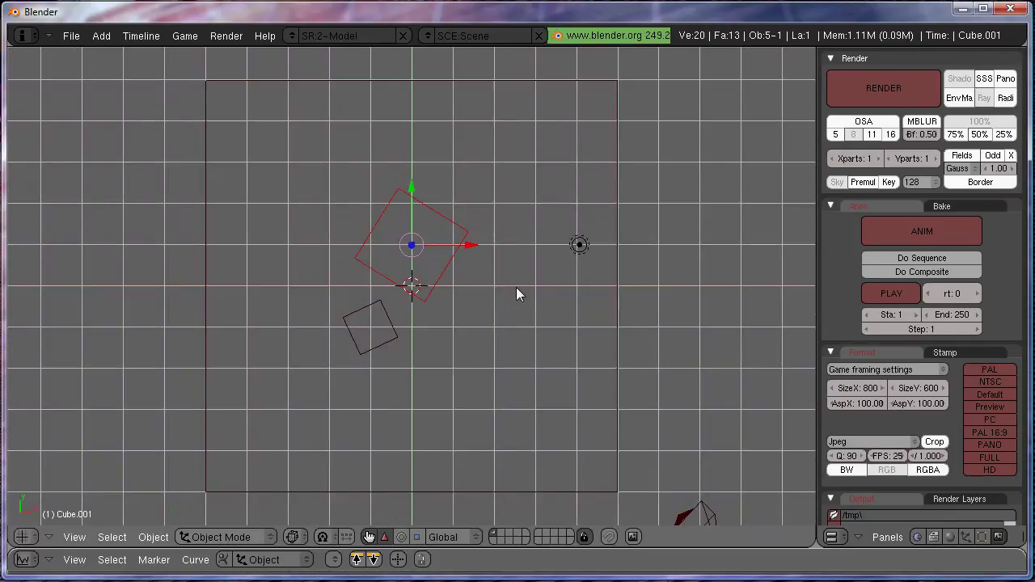
# Make two more copies of the first rotated cube, one to the right and one below.
pyautogui.rightClick(392, 299)
pyautogui.hotkey('shift', 'd')
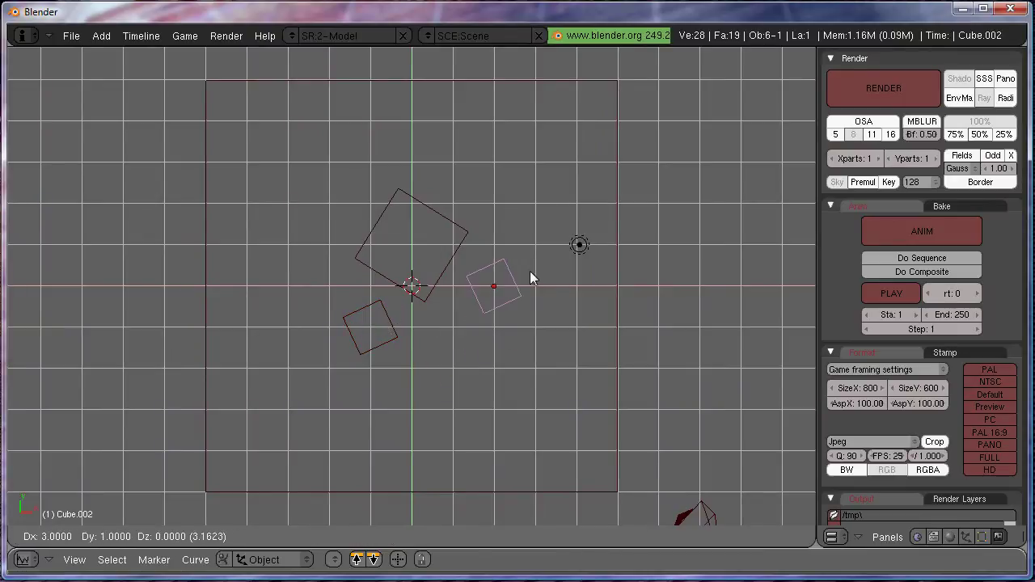
pyautogui.click(530, 270)
pyautogui.hotkey('shift', 'd')
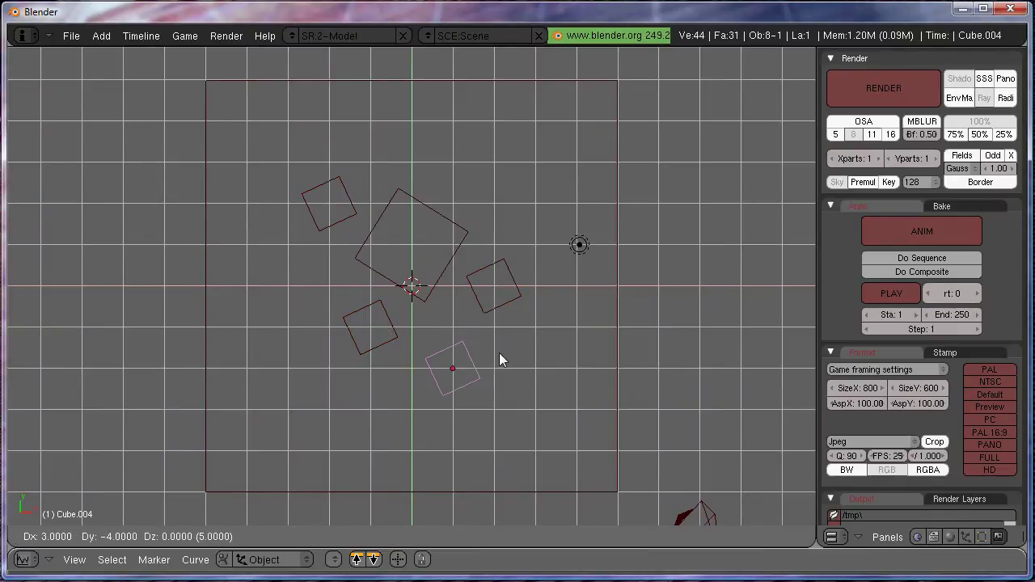
pyautogui.click(501, 358)
pyautogui.press('F12')
pyautogui.press('Escape')
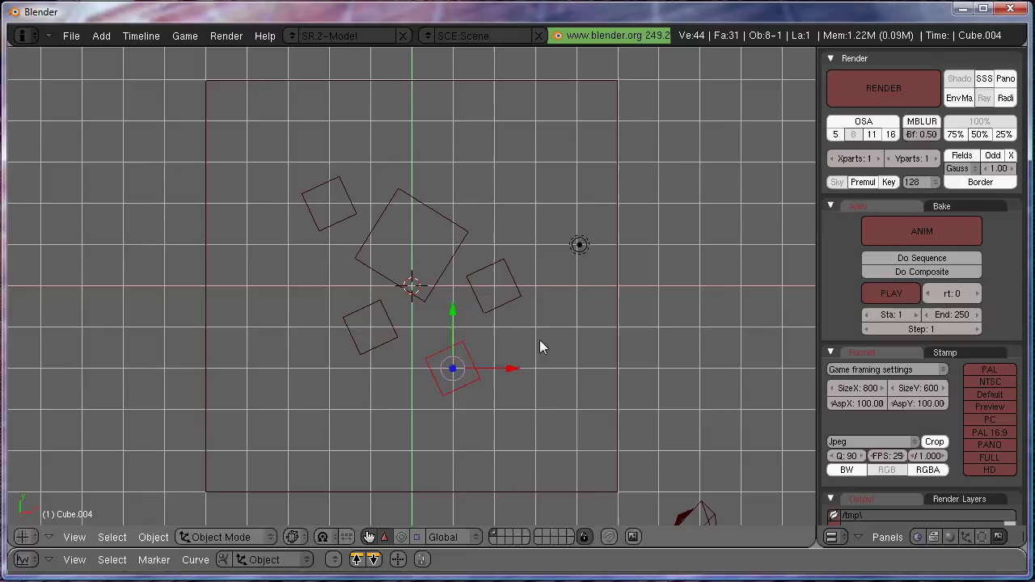
# Rotate the bottom cube, then turn the top-left box Cube.003 by -60 degrees.
pyautogui.press('r')
pyautogui.click(518, 242)
pyautogui.rightClick(516, 274)
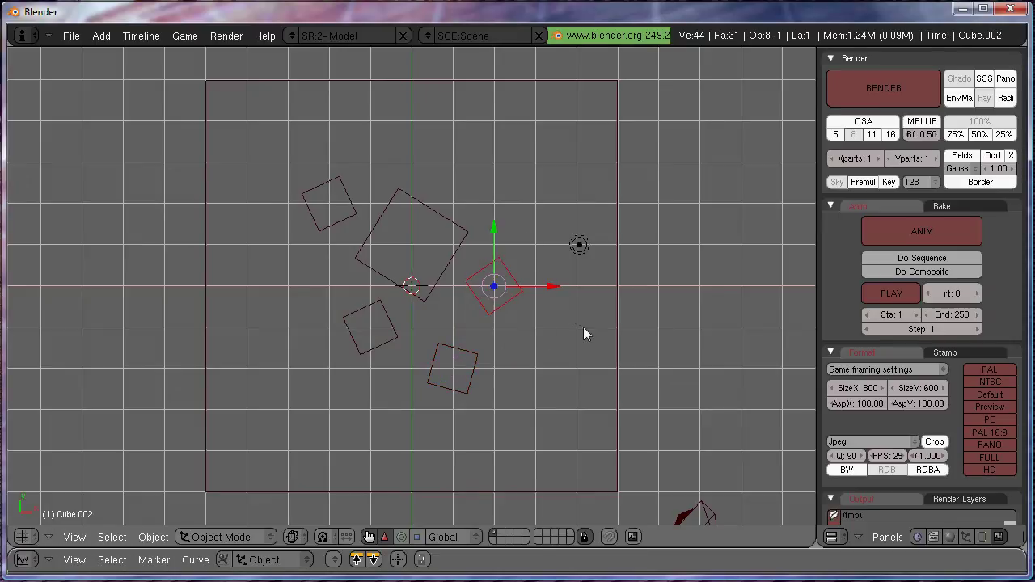
pyautogui.rightClick(352, 216)
pyautogui.press('r')
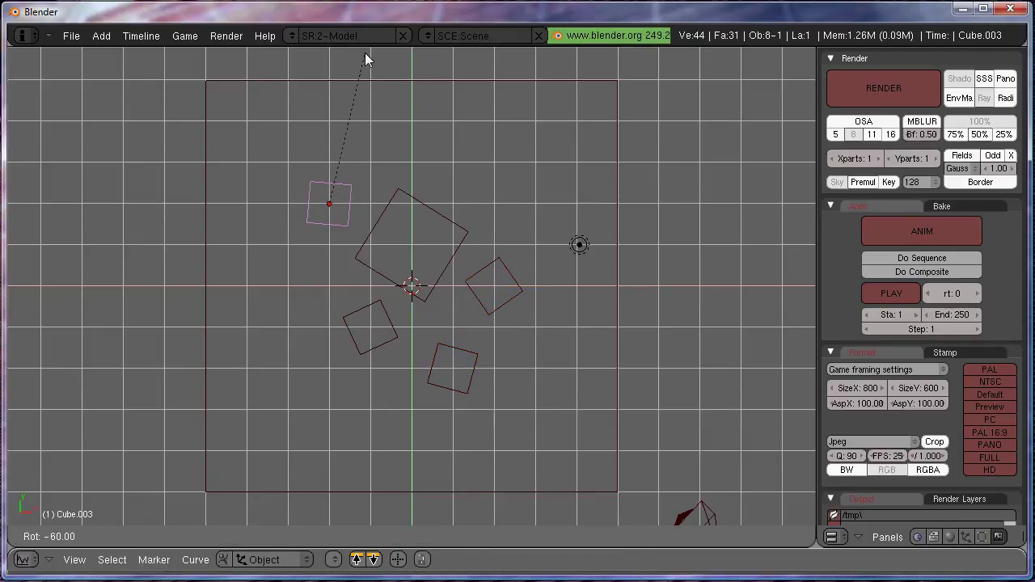
pyautogui.click(364, 57)
pyautogui.moveTo(513, 312)
pyautogui.mouseDown(button='middle')
pyautogui.moveTo(366, 222)
pyautogui.moveTo(309, 202)
pyautogui.moveTo(206, 185)
pyautogui.moveTo(173, 231)
pyautogui.mouseUp(button='middle')
# Switch to solid shading and orbit to see the whole floor plane.
pyautogui.press('z')
pyautogui.scroll(-4, 380, 227)
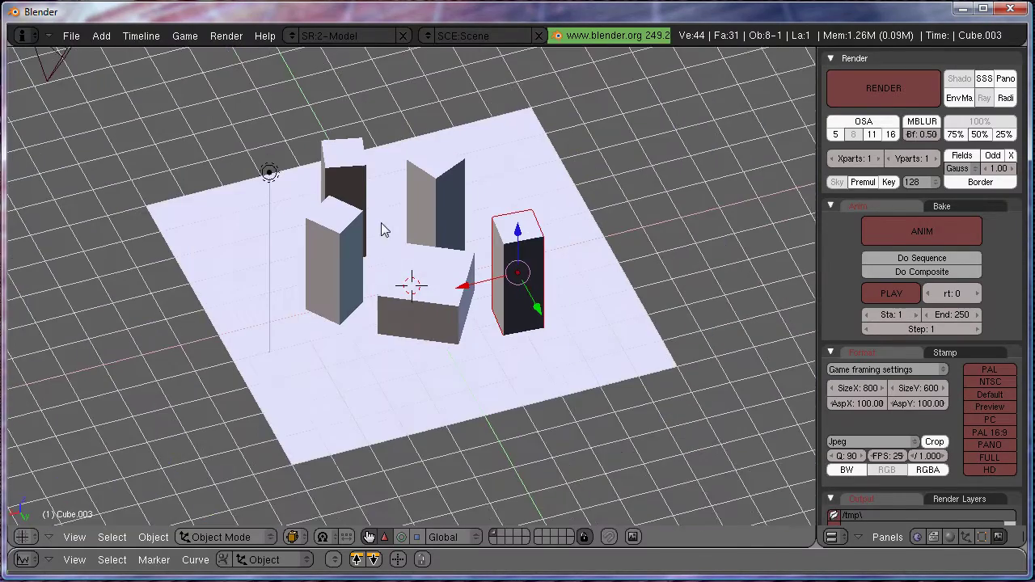
pyautogui.moveTo(381, 226); pyautogui.dragTo(524, 185, button='middle')
pyautogui.scroll(3, 498, 250)
pyautogui.scroll(-2, 499, 245)
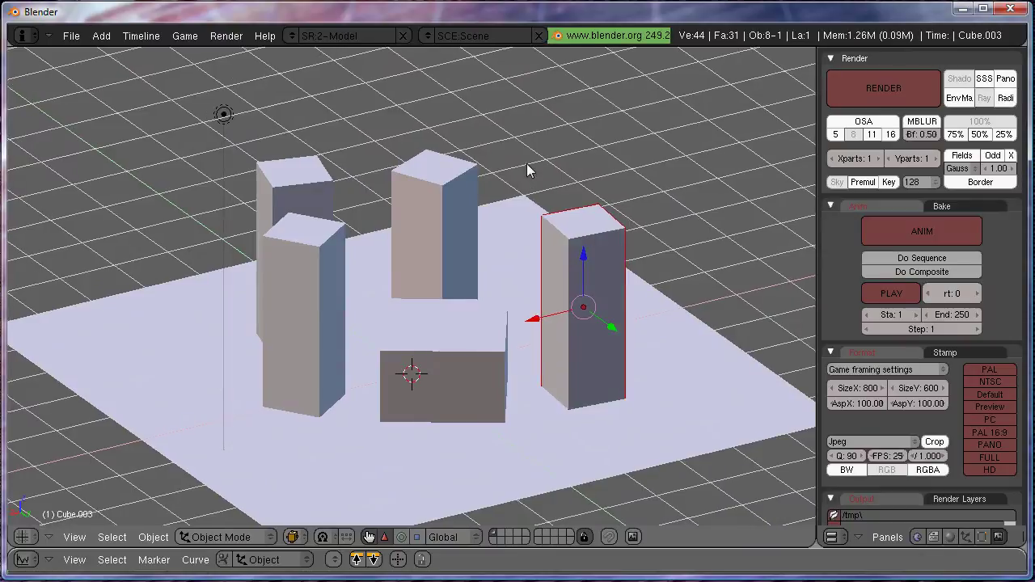
# Select the ground plane and view the scene from the front.
pyautogui.press('Tab')
pyautogui.press('Tab')
pyautogui.rightClick(242, 385)
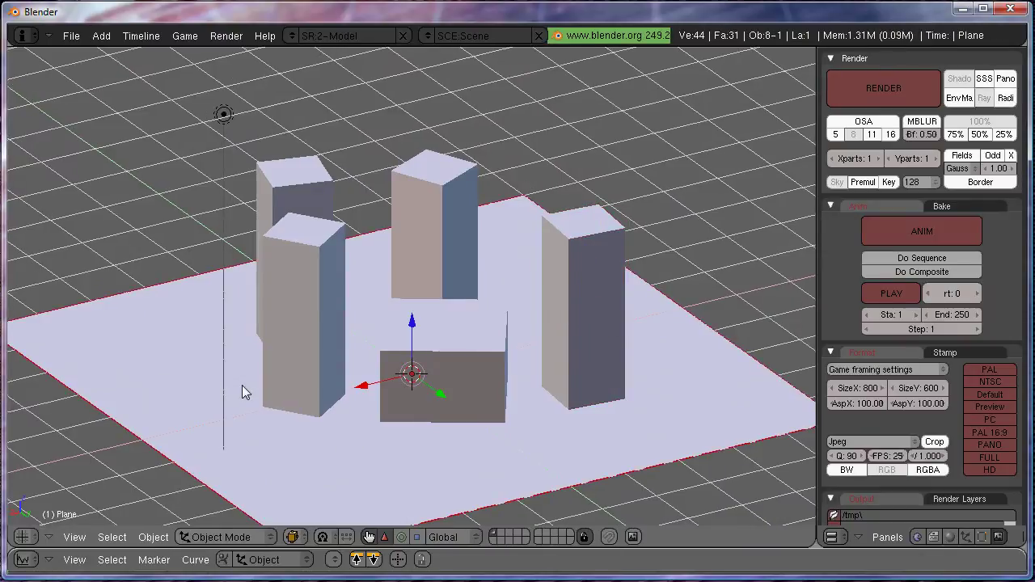
pyautogui.press('KP_2')
pyautogui.press('KP_4')
pyautogui.press('KP_1')
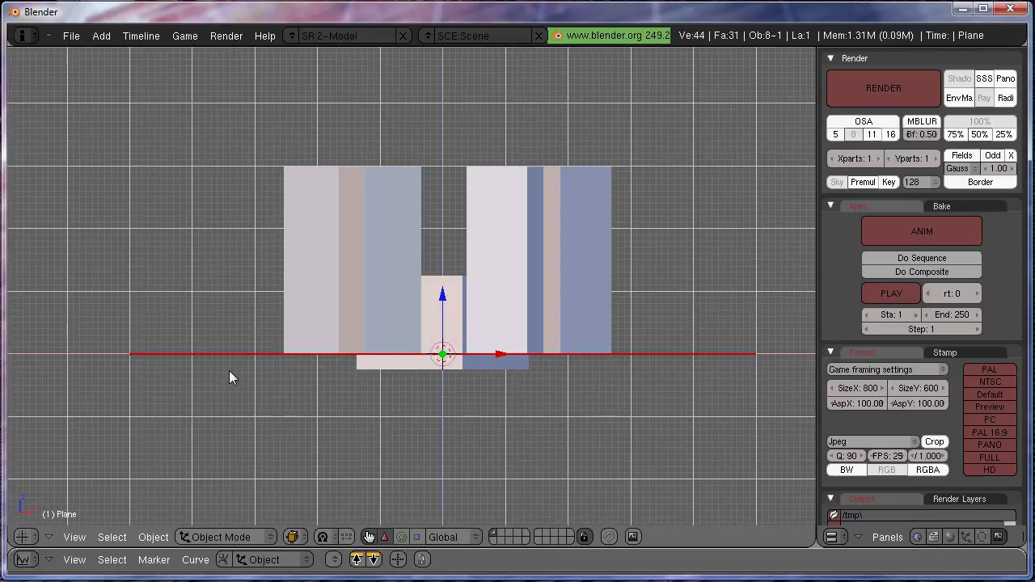
# In side view, enter edit mode on the plane and box-select its end edge.
pyautogui.press('KP_3')
pyautogui.press('Tab')
pyautogui.rightClick(152, 354)
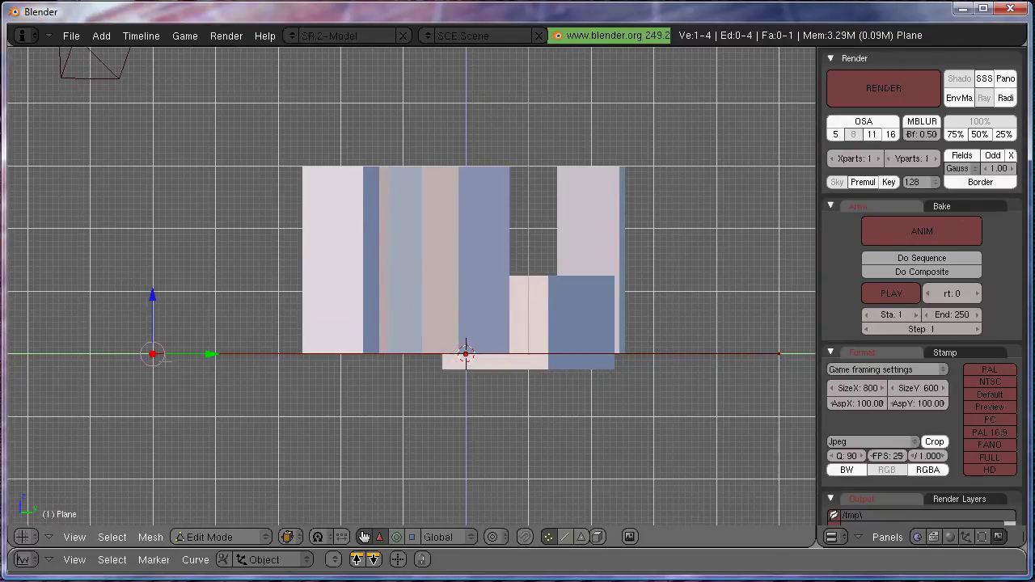
pyautogui.scroll(-3, 153, 354)
pyautogui.press('a')
pyautogui.scroll(3, 242, 324)
pyautogui.press('b')
pyautogui.moveTo(141, 318); pyautogui.dragTo(208, 357)
# Extrude the end edge (edges only) outward to the left, then again upward.
pyautogui.press('e')
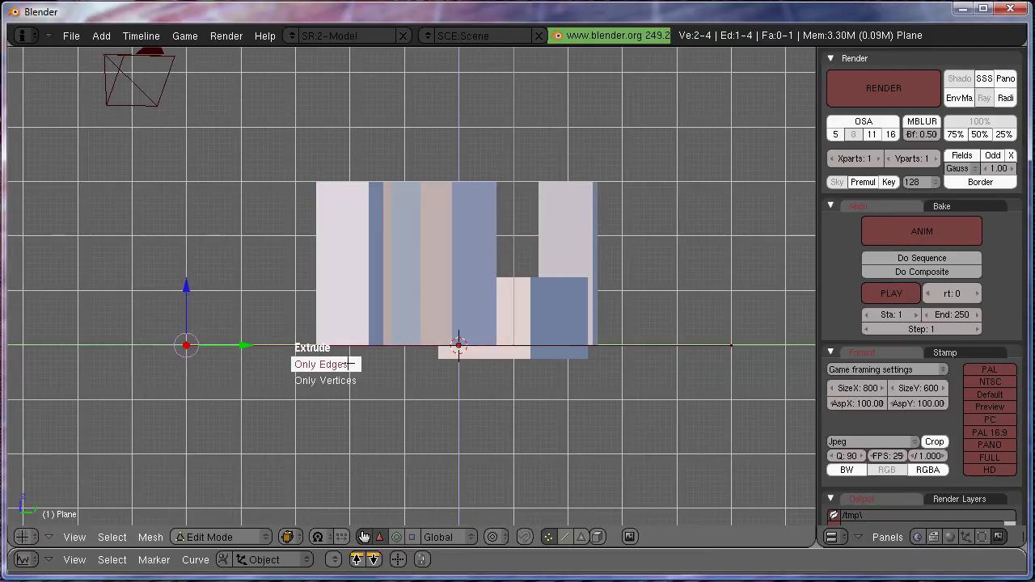
pyautogui.click(349, 363)
pyautogui.click(295, 382)
pyautogui.press('e')
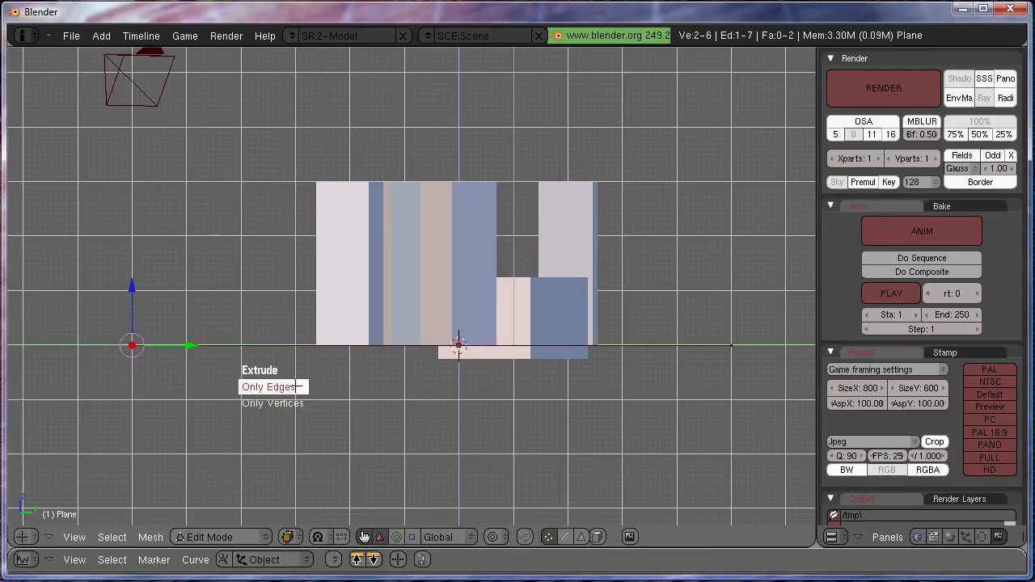
pyautogui.click(293, 385)
pyautogui.click(295, 327)
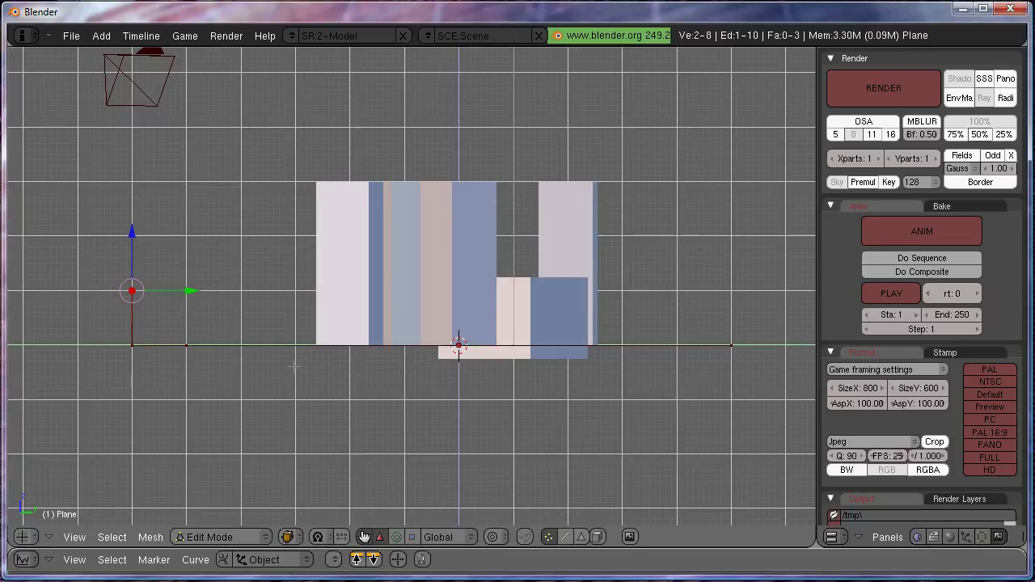
pyautogui.scroll(-4, 296, 340)
pyautogui.press('e')
pyautogui.click(345, 382)
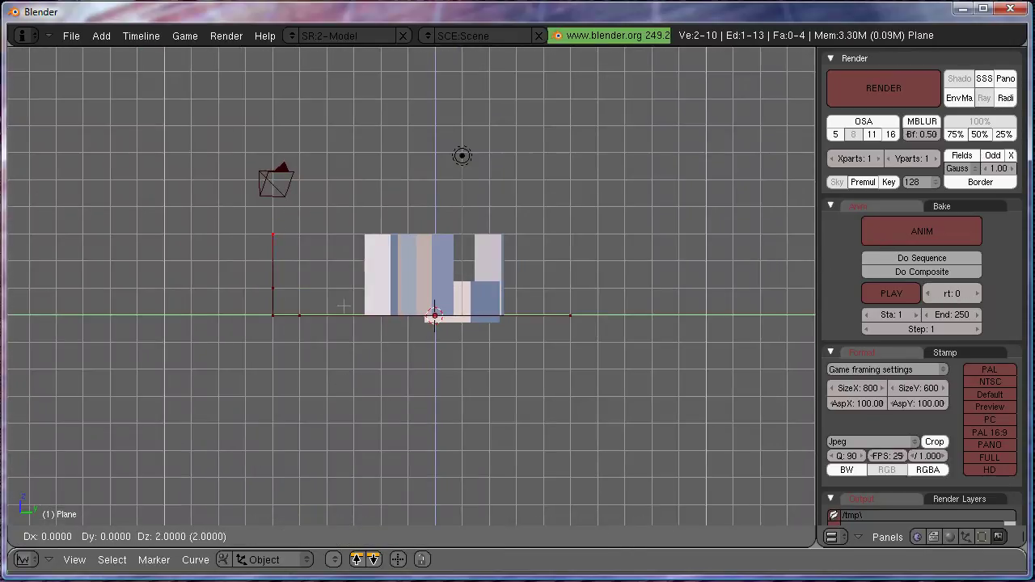
# Finish the tall wall, return to Object Mode and add a Subsurf modifier to the plane.
pyautogui.click(348, 196)
pyautogui.moveTo(359, 143); pyautogui.dragTo(501, 215, button='middle')
pyautogui.press('KP_5')
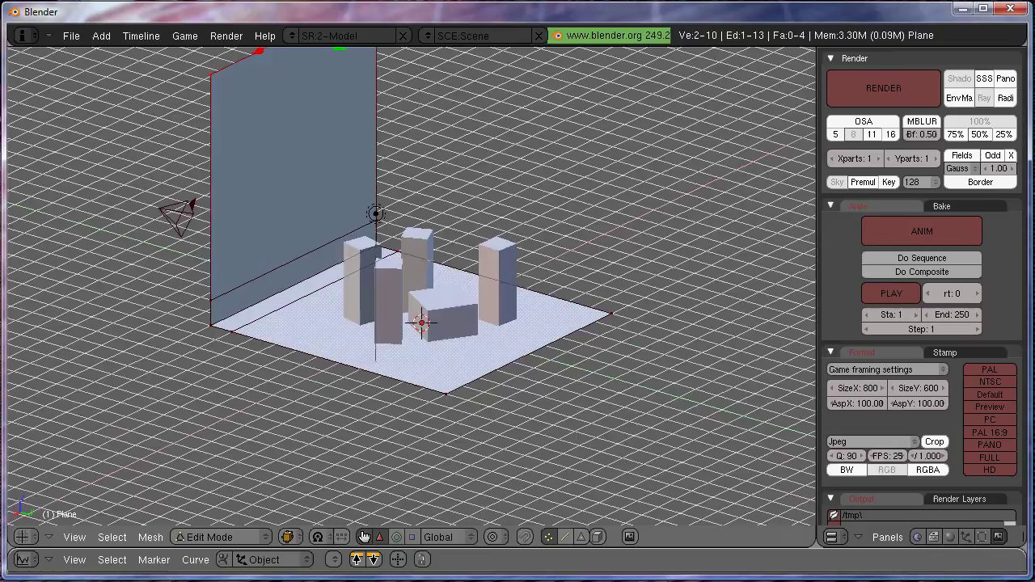
pyautogui.press('Tab')
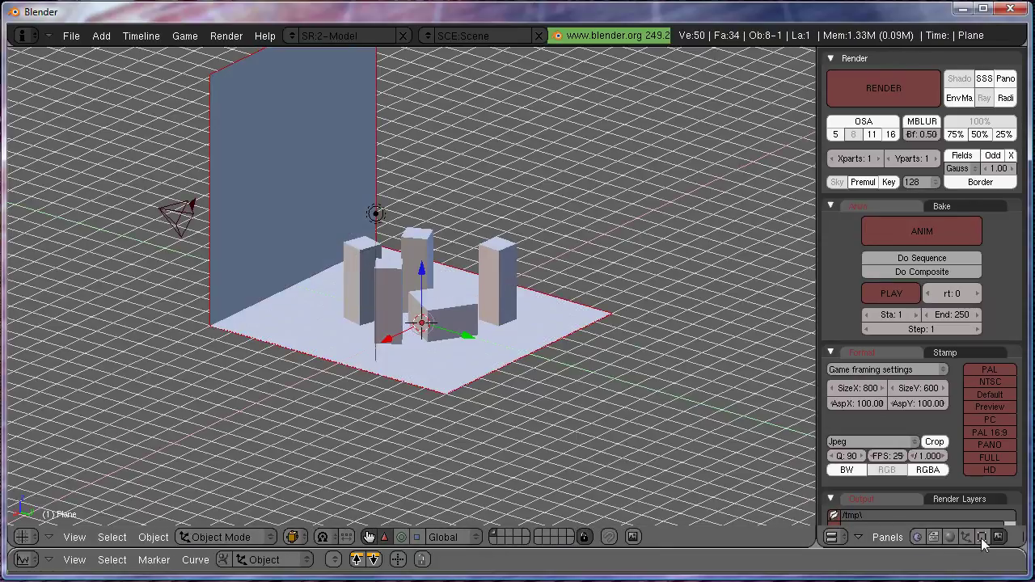
pyautogui.press('F9')
pyautogui.click(880, 225)
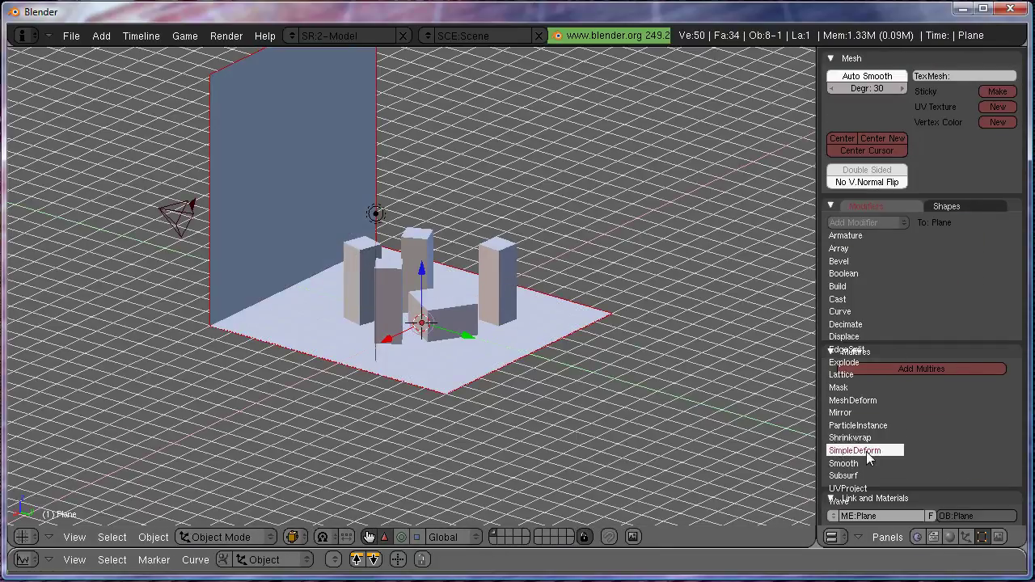
pyautogui.click(849, 475)
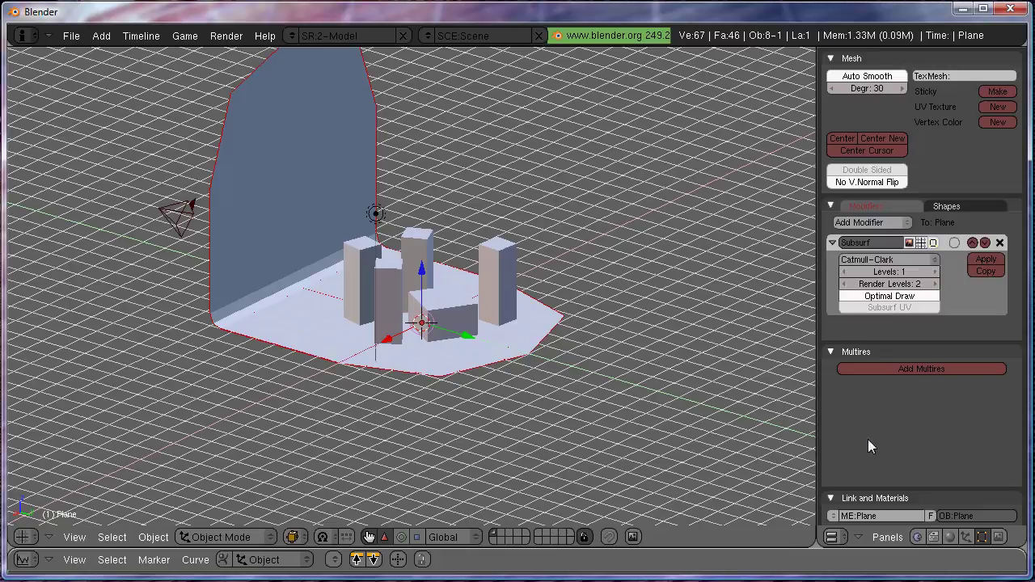
# Raise Subsurf Levels to 3 and set the whole backdrop to smooth shading.
pyautogui.click(929, 271)
pyautogui.click(929, 272)
pyautogui.press('Tab')
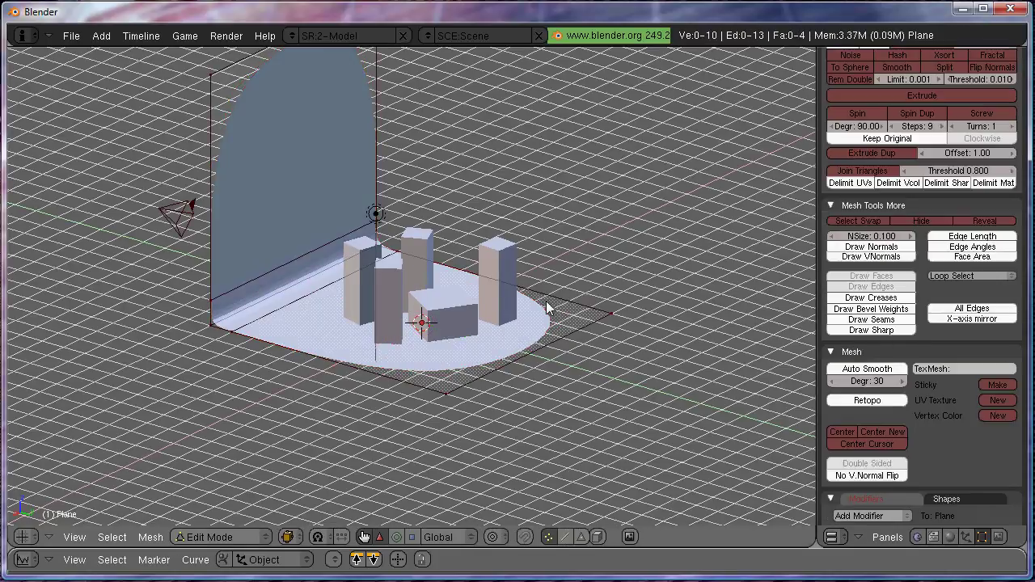
pyautogui.press('a')
pyautogui.press('w')
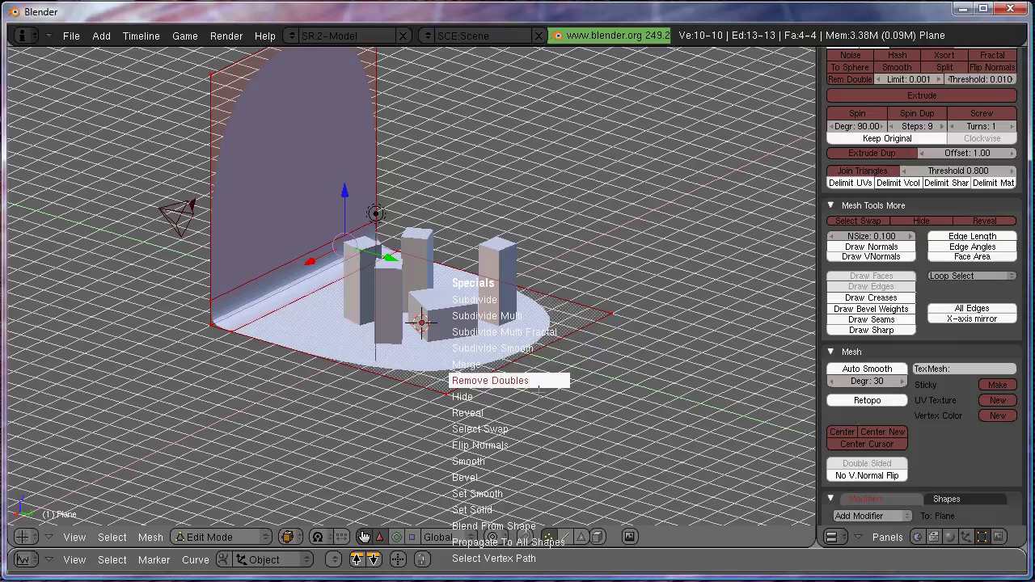
pyautogui.click(531, 493)
pyautogui.press('Tab')
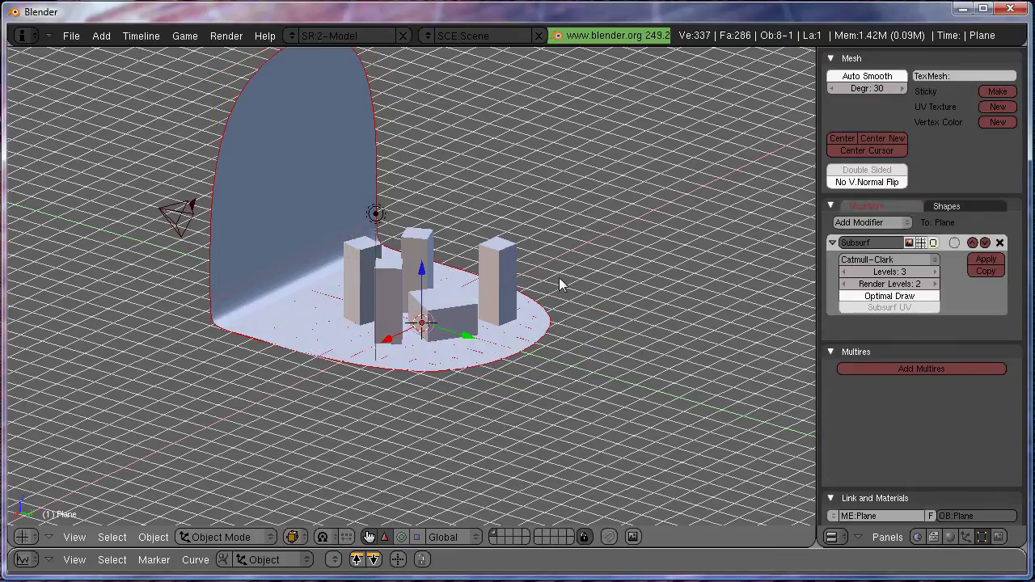
# Set edge creases, giving the floor's front-right edge a full 1.000 crease.
pyautogui.press('Tab')
pyautogui.hotkey('shift', 'e')
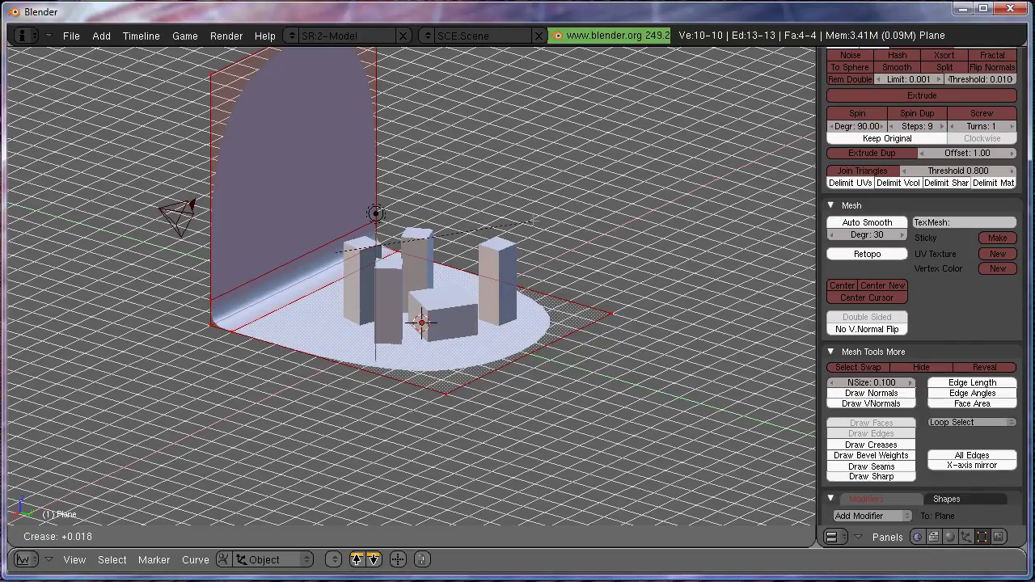
pyautogui.click(532, 219)
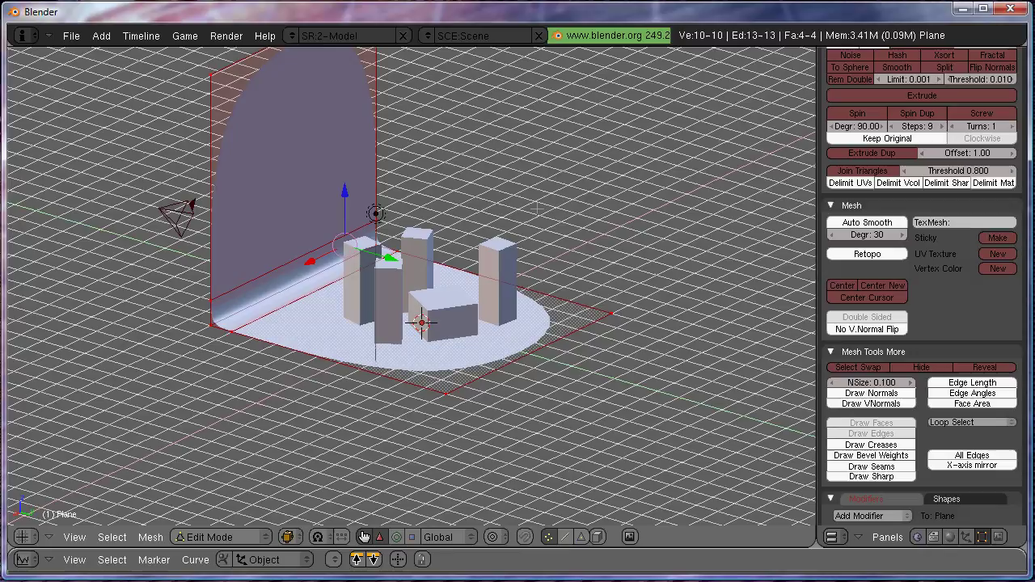
pyautogui.press('a')
pyautogui.press('b')
pyautogui.moveTo(398, 302); pyautogui.dragTo(619, 468)
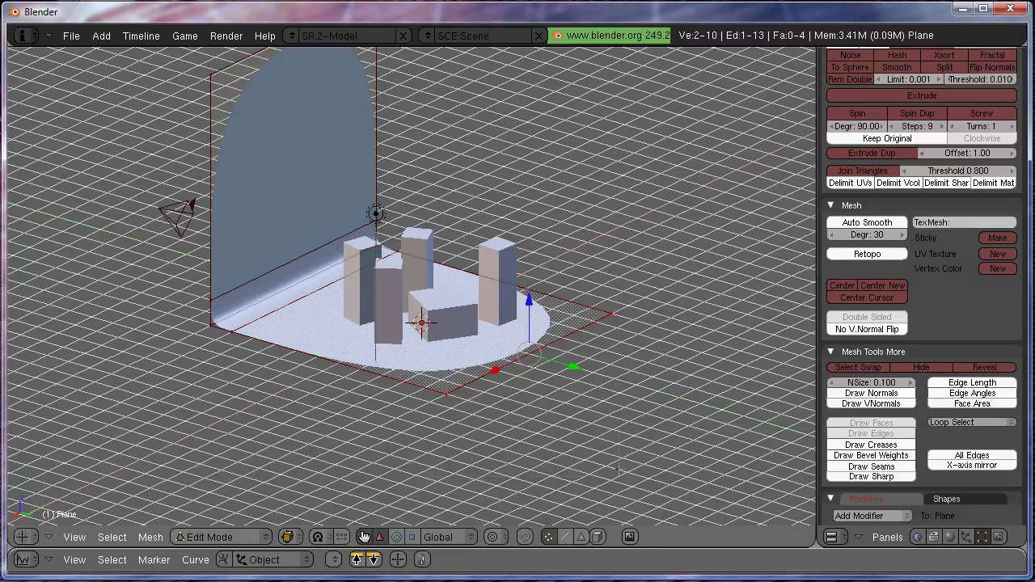
pyautogui.hotkey('shift', 'e')
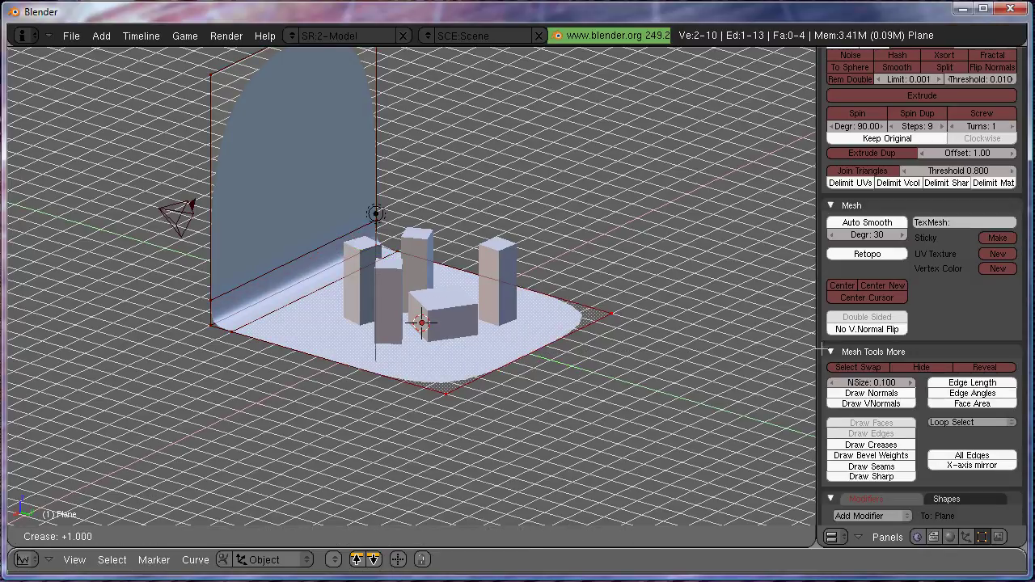
pyautogui.click(823, 350)
pyautogui.press('a')
pyautogui.scroll(-5, 277, 115)
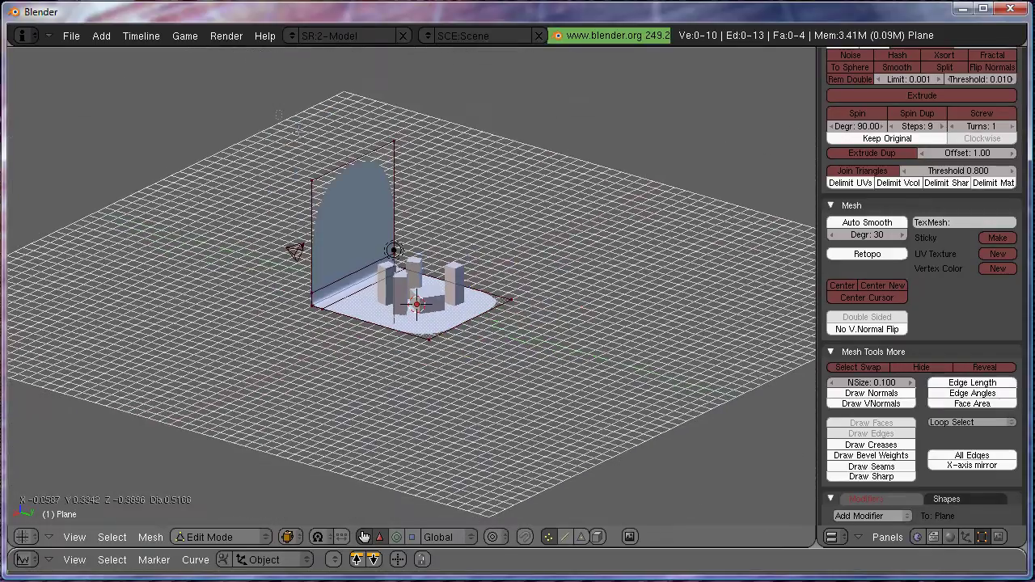
# Crease the wall's top edge.
pyautogui.rightClick(354, 164)
pyautogui.hotkey('shift', 'e')
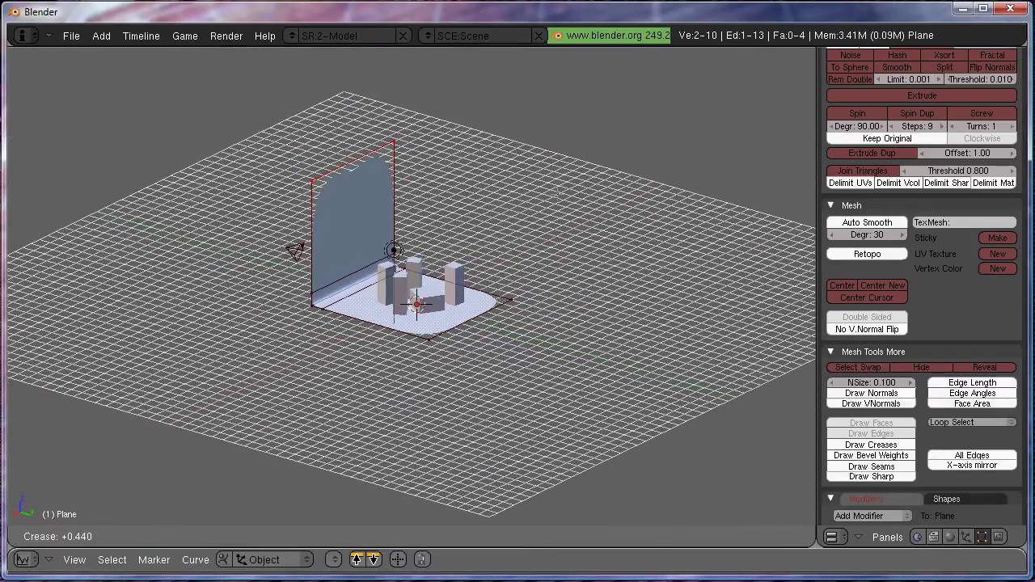
pyautogui.click(611, 194)
pyautogui.scroll(5, 300, 241)
pyautogui.moveTo(301, 240); pyautogui.dragTo(339, 224, button='middle')
pyautogui.press('a')
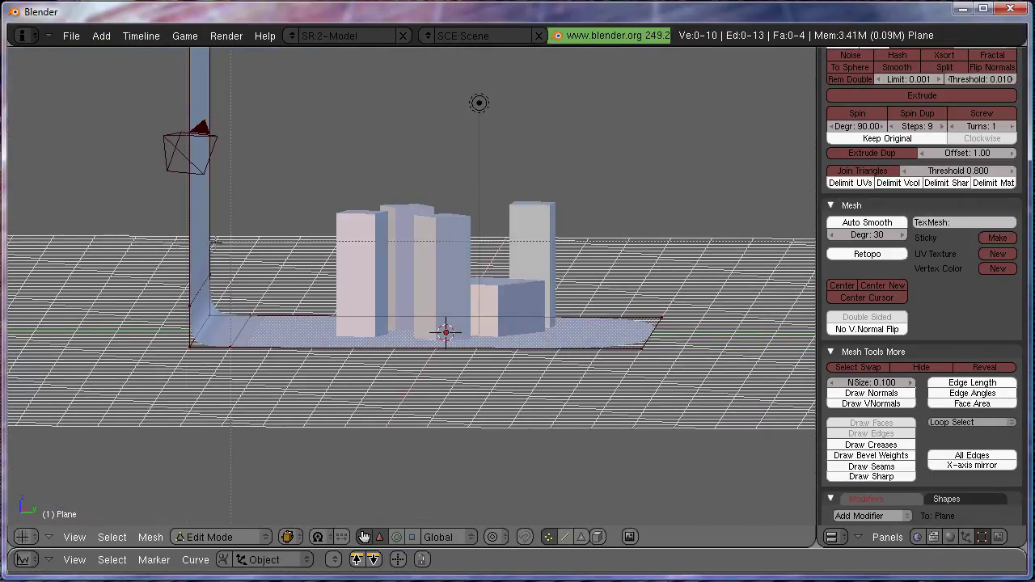
# Crease the backdrop wall's edges and return to Object Mode.
pyautogui.rightClick(212, 279)
pyautogui.moveTo(211, 279); pyautogui.dragTo(303, 303, button='middle')
pyautogui.hotkey('shift', 'e')
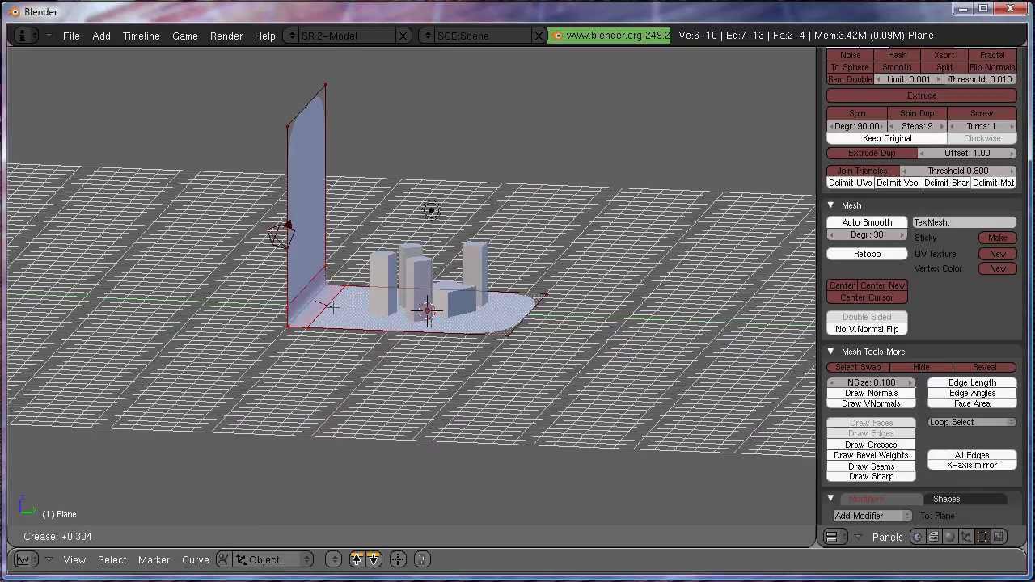
pyautogui.click(324, 304)
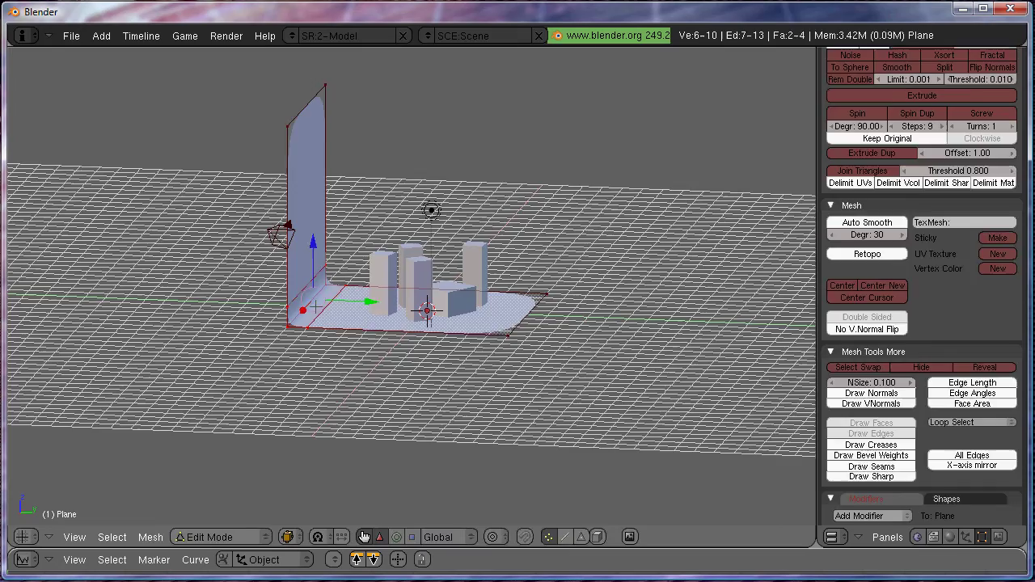
pyautogui.press('Tab')
pyautogui.scroll(4, 307, 325)
# Select the Spot lamp and lower it along the Z axis.
pyautogui.moveTo(307, 325); pyautogui.dragTo(212, 233, button='middle')
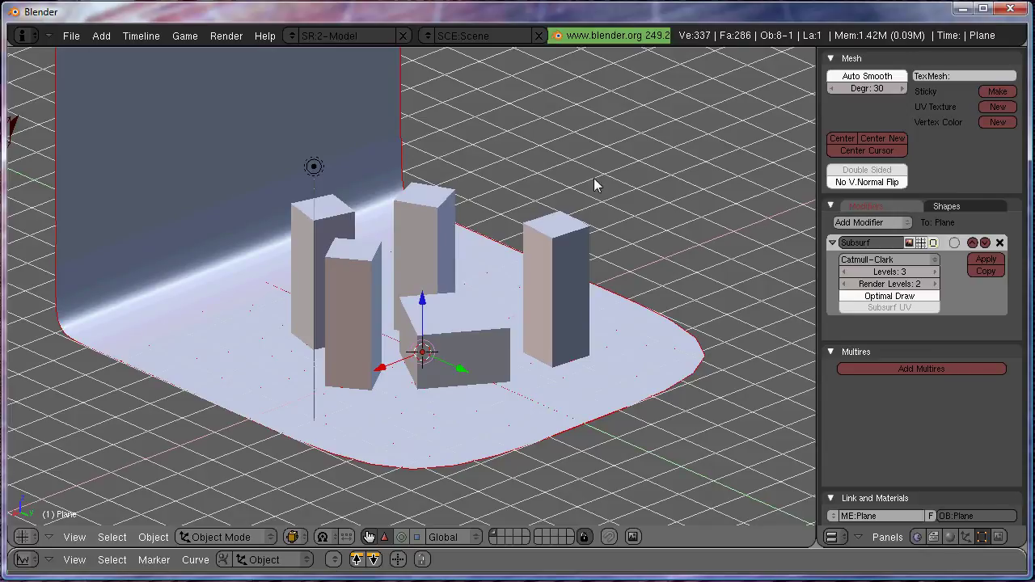
pyautogui.moveTo(594, 185); pyautogui.dragTo(589, 215, button='middle')
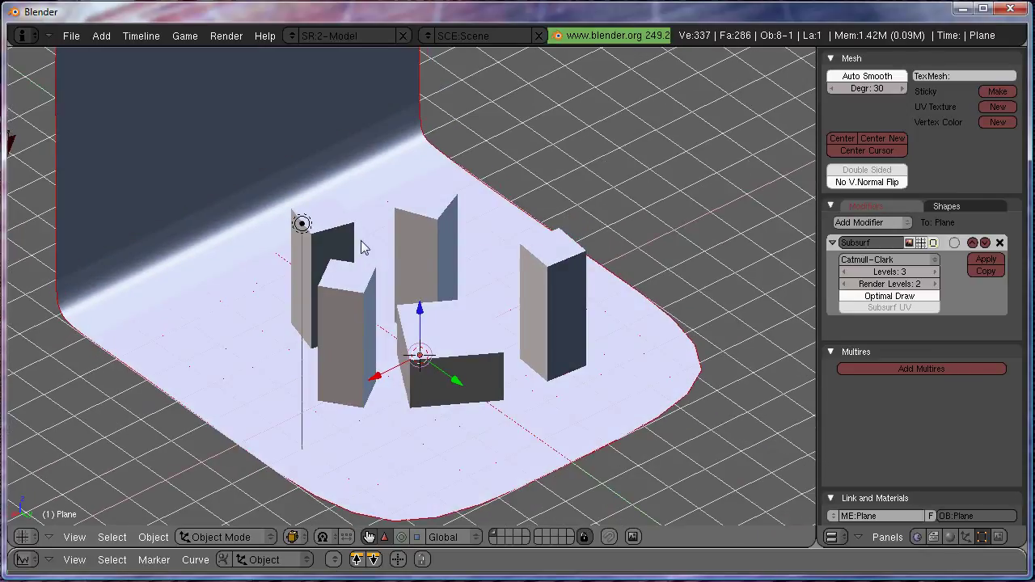
pyautogui.rightClick(300, 226)
pyautogui.moveTo(299, 227); pyautogui.dragTo(525, 212, button='middle')
pyautogui.scroll(-2, 513, 205)
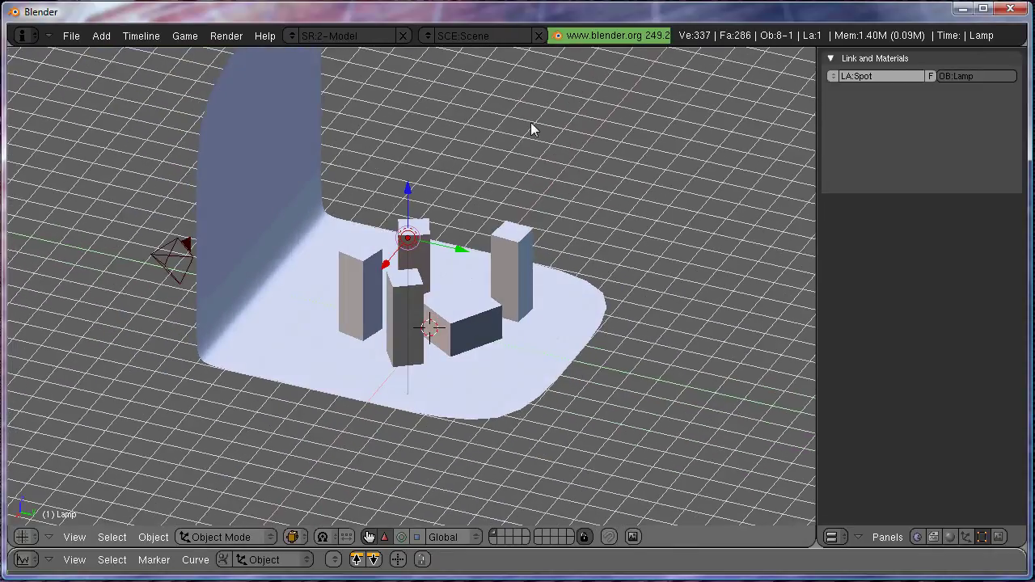
pyautogui.press('g')
pyautogui.press('z')
pyautogui.click(510, 213)
# From top view, move the lamp in among the boxes.
pyautogui.press('KP_8')
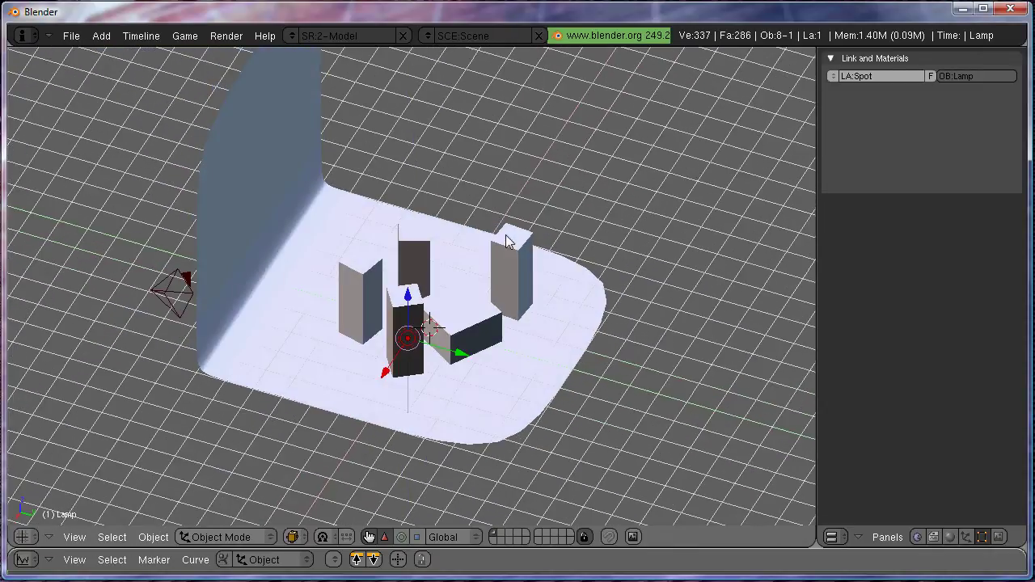
pyautogui.press('KP_7')
pyautogui.scroll(2, 506, 237)
pyautogui.scroll(-2, 497, 239)
pyautogui.press('g')
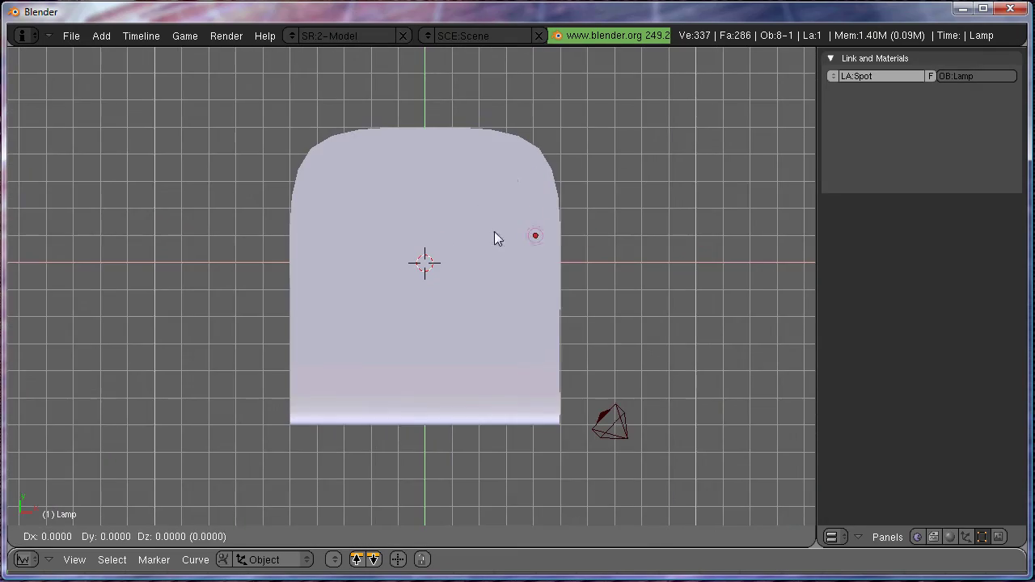
pyautogui.click(444, 182)
# In camera view, fly the camera backward until all five boxes fit the frame.
pyautogui.moveTo(443, 183); pyautogui.dragTo(446, 48, button='middle')
pyautogui.scroll(3, 416, 110)
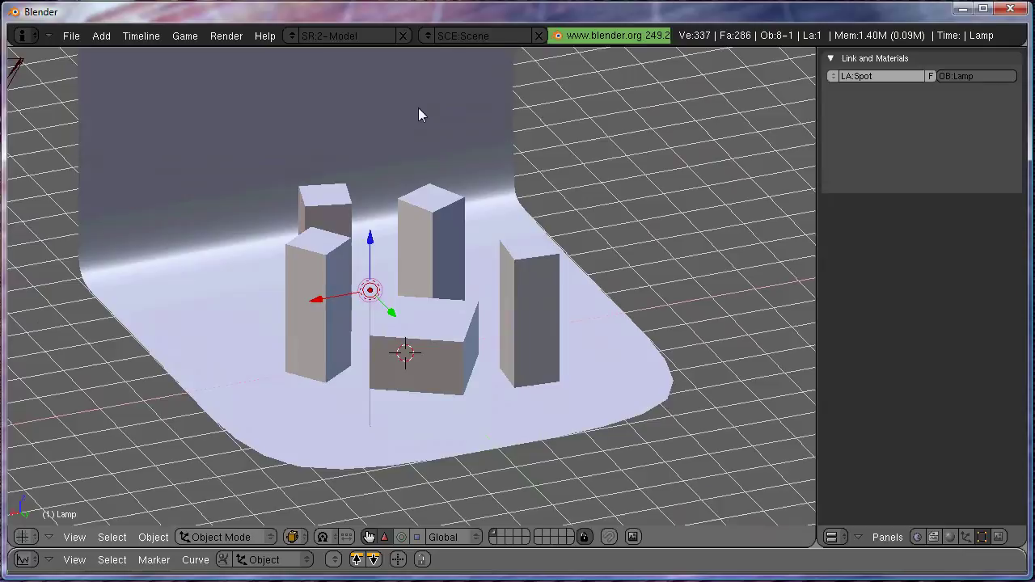
pyautogui.press('KP_0')
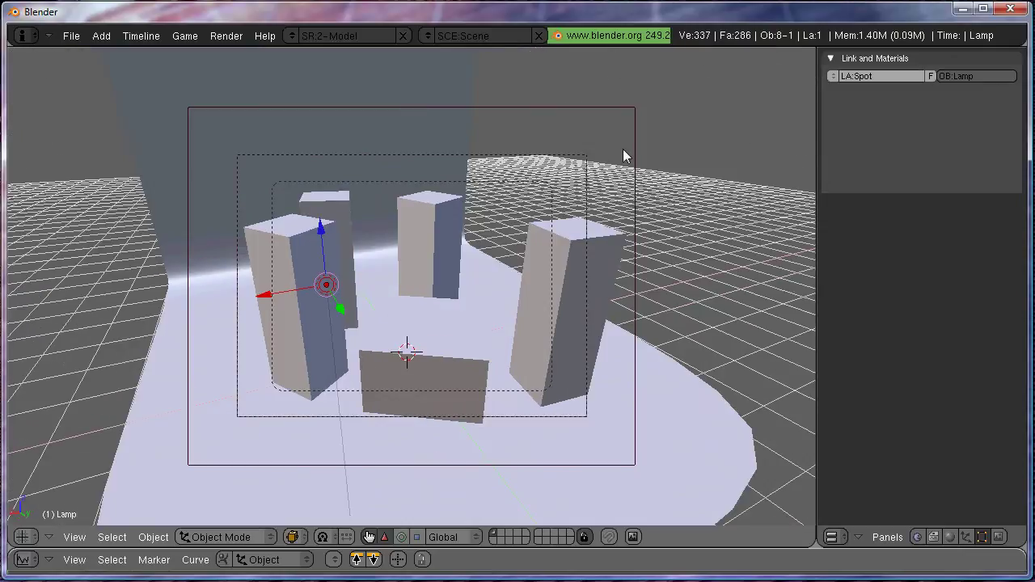
pyautogui.hotkey('shift', 'f')
pyautogui.scroll(-2, 411, 285)
pyautogui.click(410, 285)
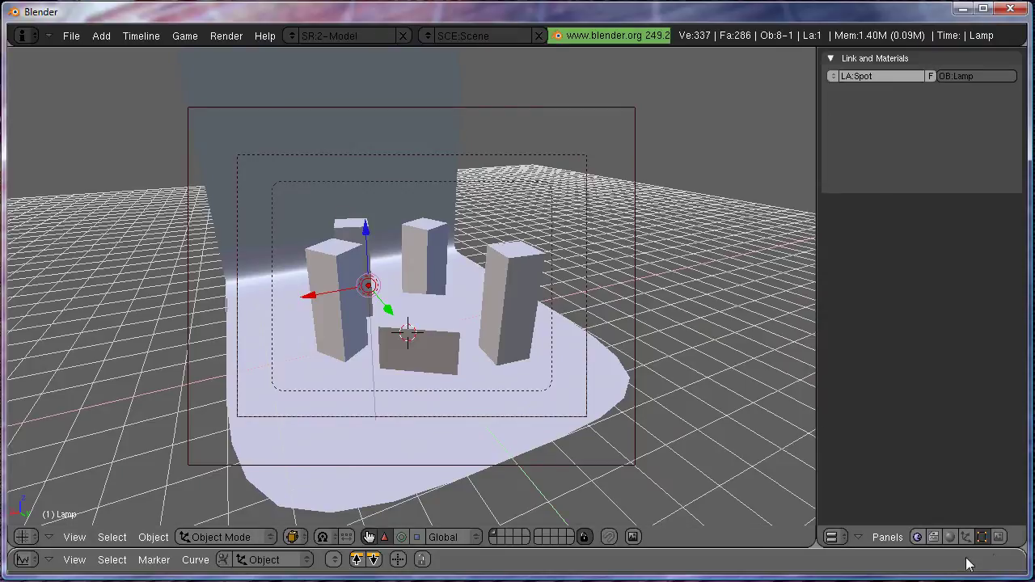
# Render a test frame from the Scene (F10) buttons, inspect the result, and close it.
pyautogui.click(999, 536)
pyautogui.click(927, 127)
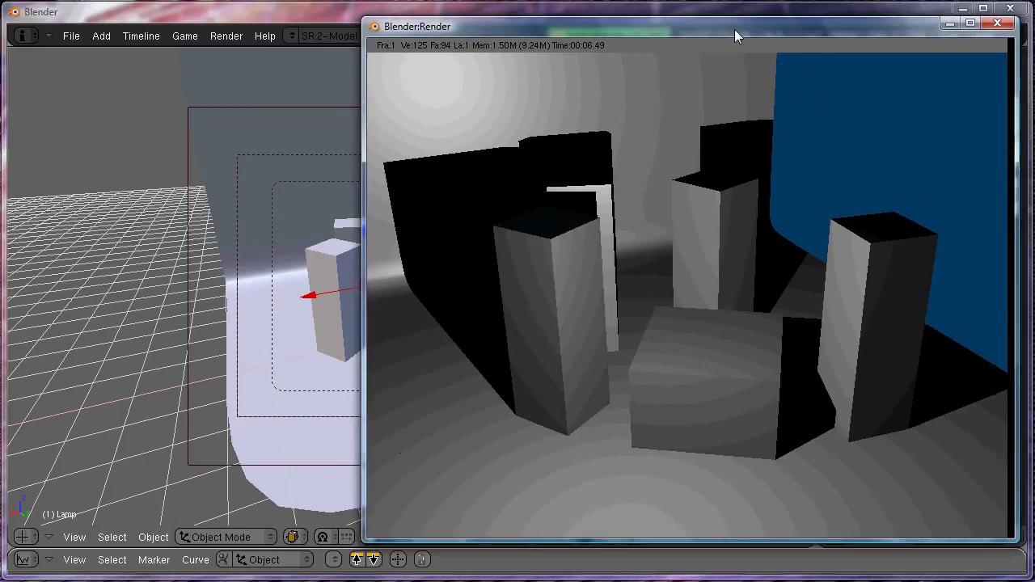
pyautogui.moveTo(734, 29); pyautogui.dragTo(728, 29)
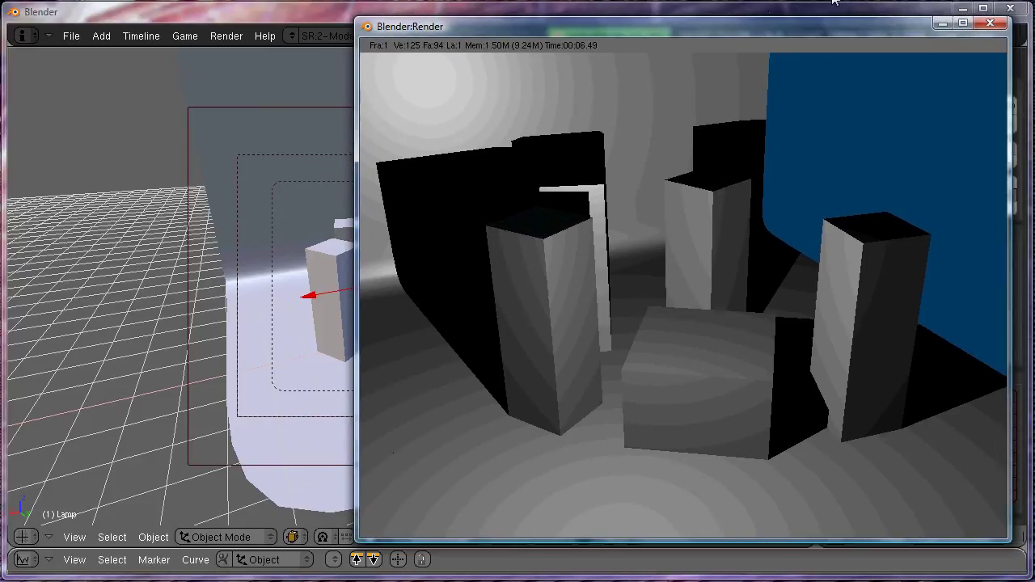
pyautogui.click(991, 23)
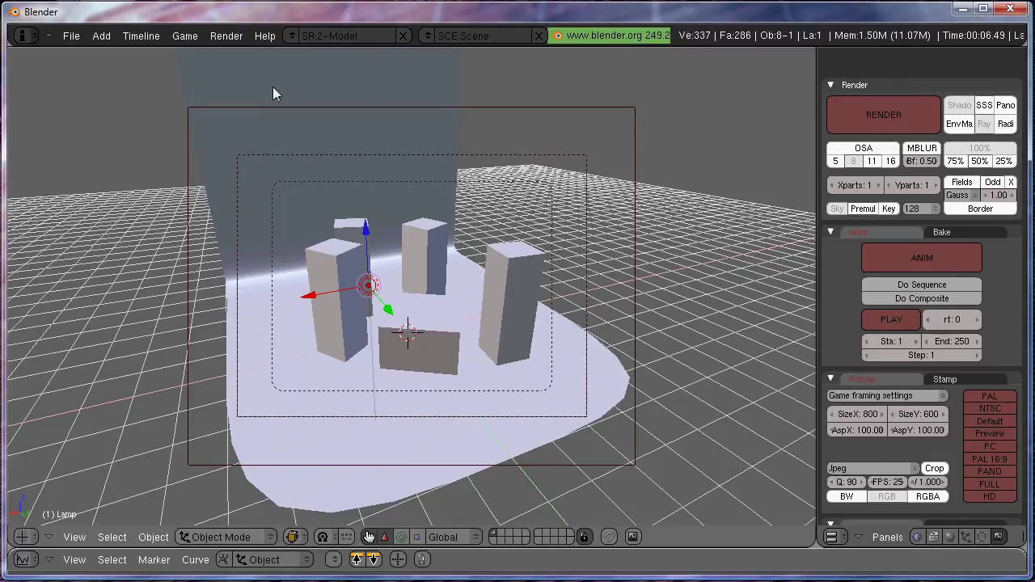
# Split the 3D viewport vertically into two side-by-side 3D views.
pyautogui.click(226, 35)
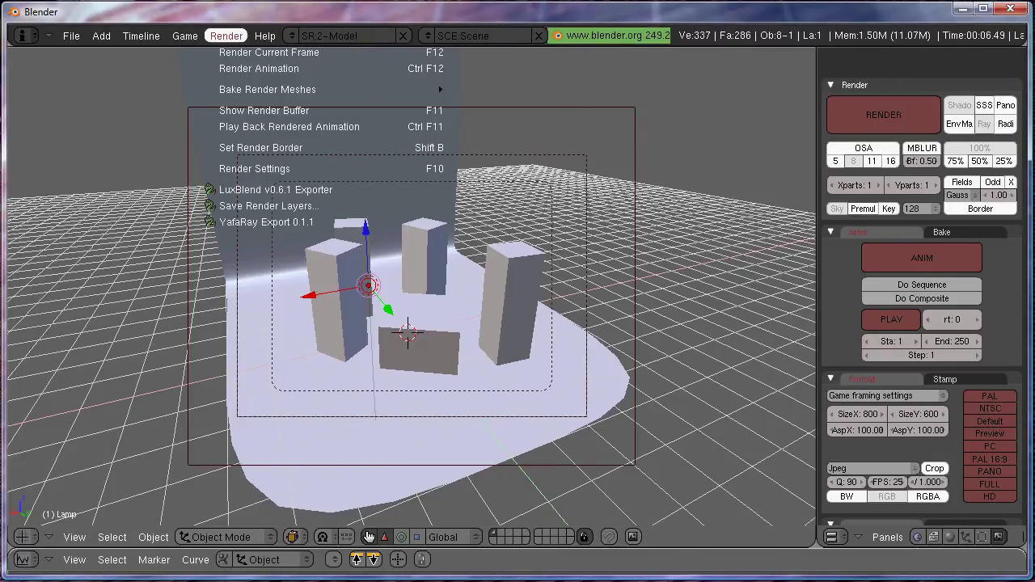
pyautogui.rightClick(704, 548)
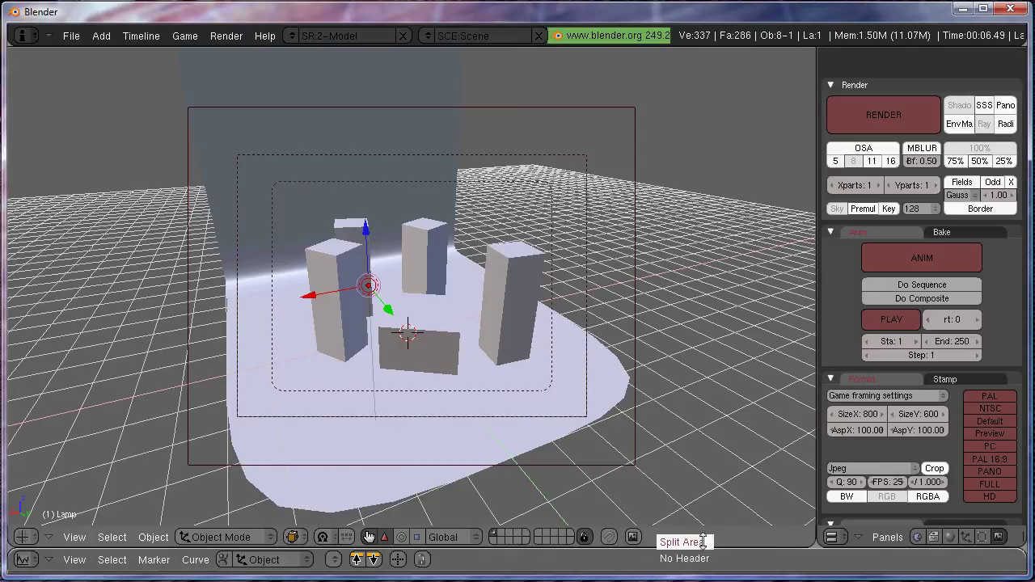
pyautogui.click(695, 538)
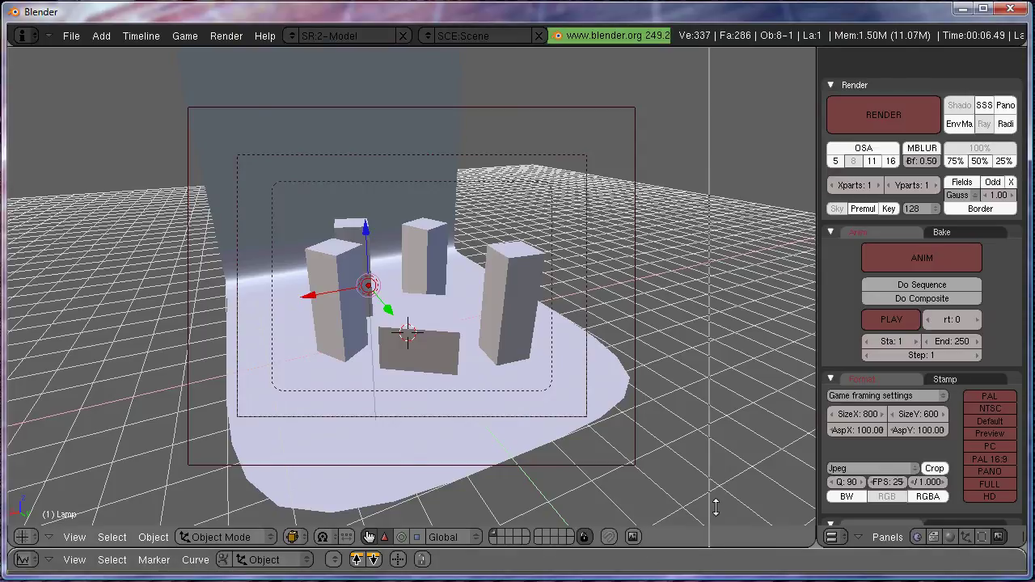
pyautogui.click(288, 493)
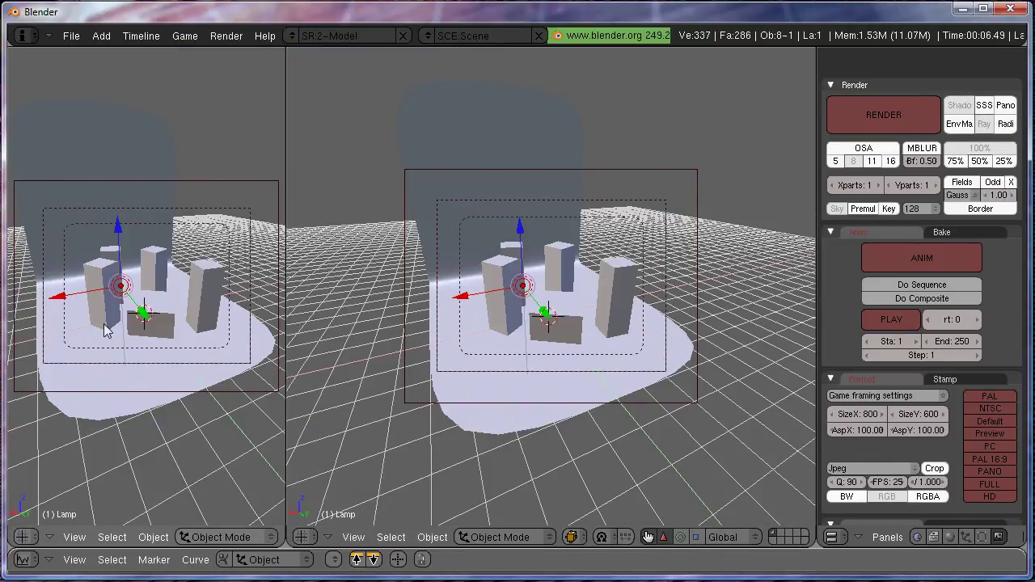
pyautogui.click(304, 536)
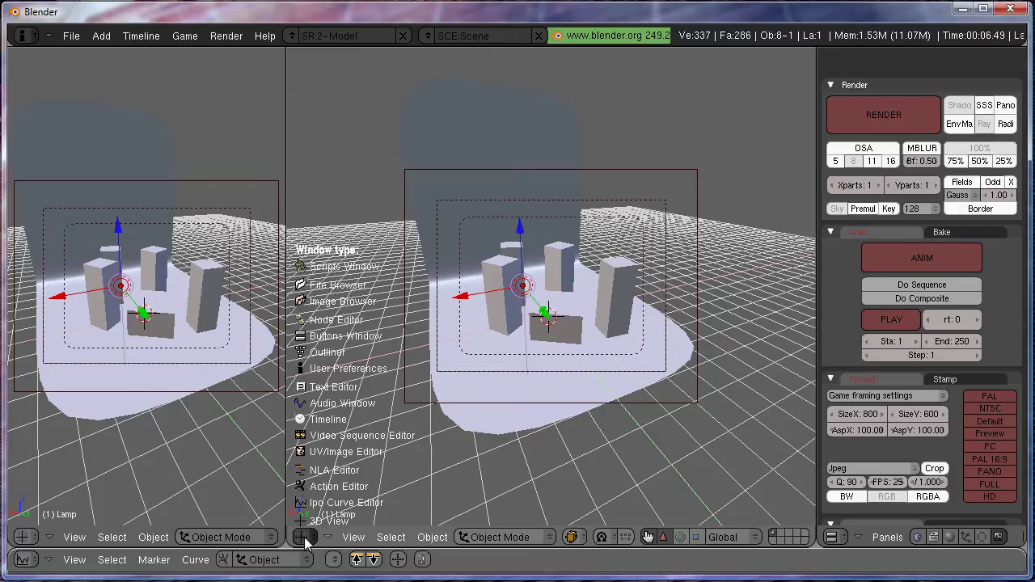
pyautogui.click(24, 536)
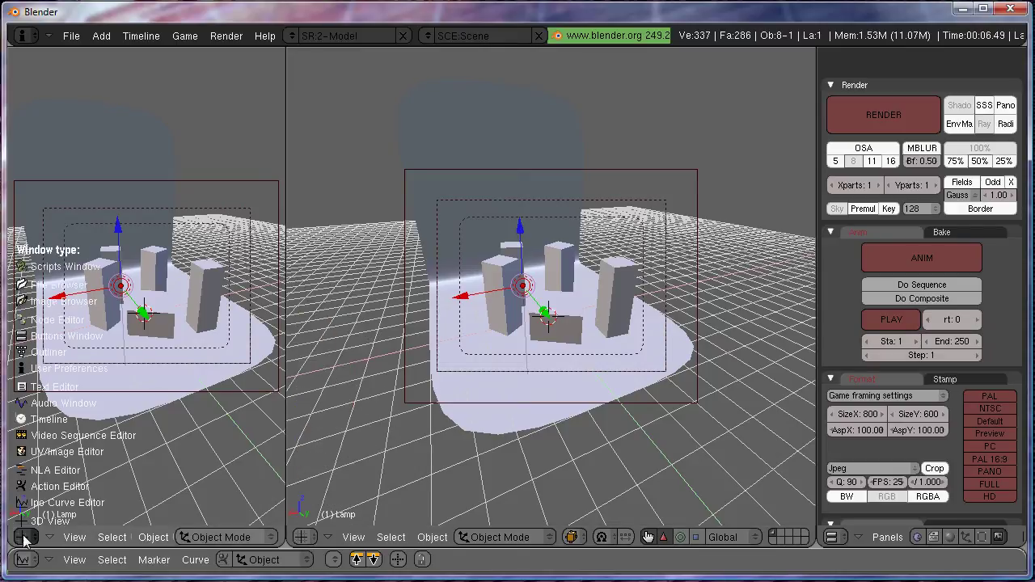
# Make the left pane a Scripts Window running Render > YafaRay Export 0.1.1.
pyautogui.click(126, 269)
pyautogui.click(81, 537)
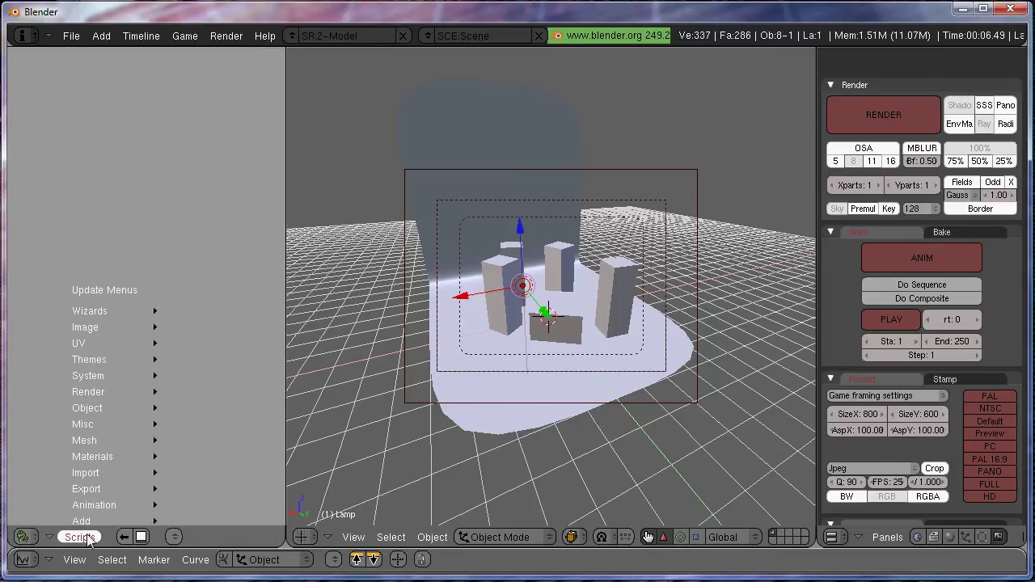
pyautogui.moveTo(117, 391)
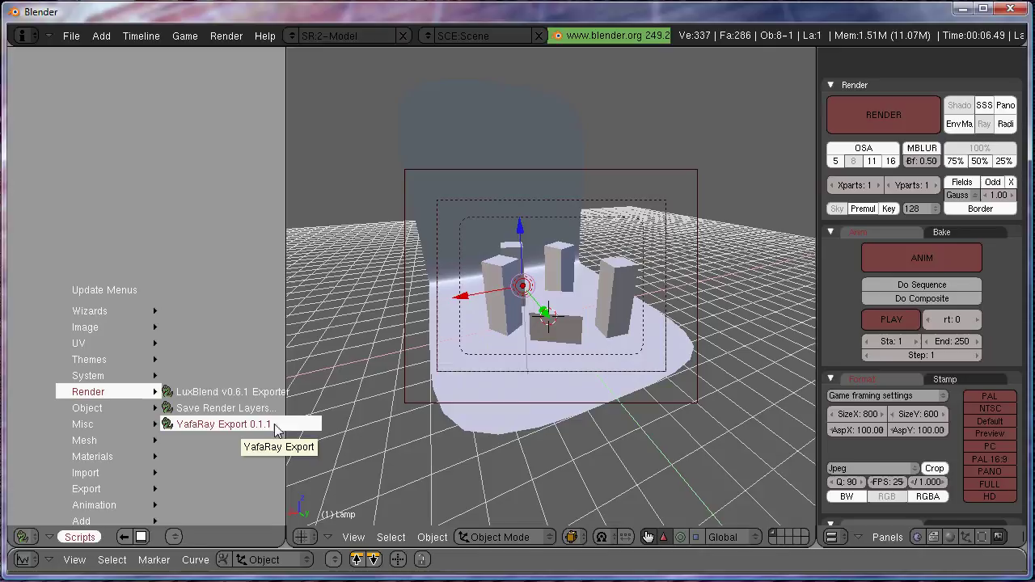
pyautogui.click(218, 424)
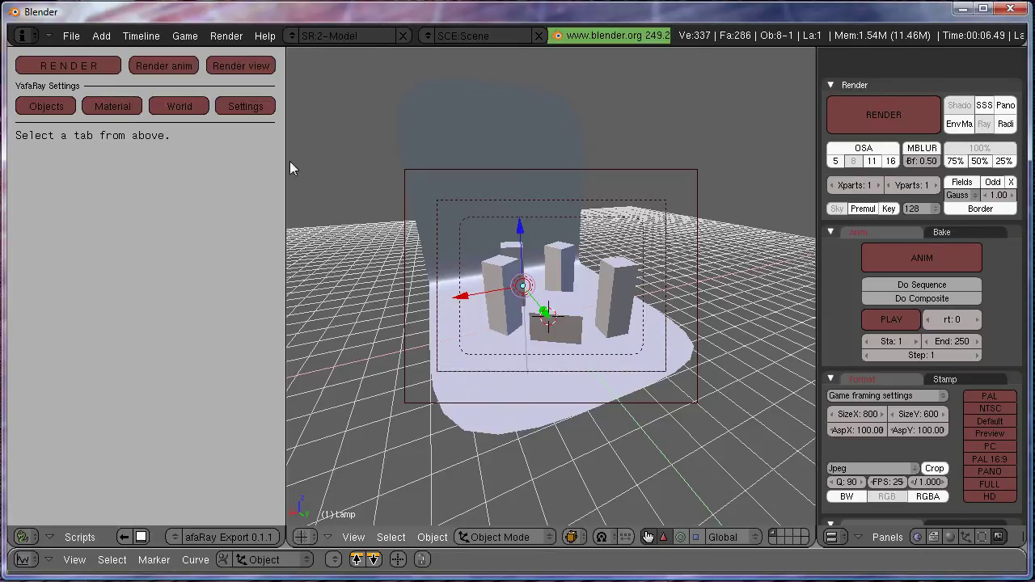
# In YafaRay Settings, choose Photon mapping lighting and set Threads to 2.
pyautogui.click(247, 108)
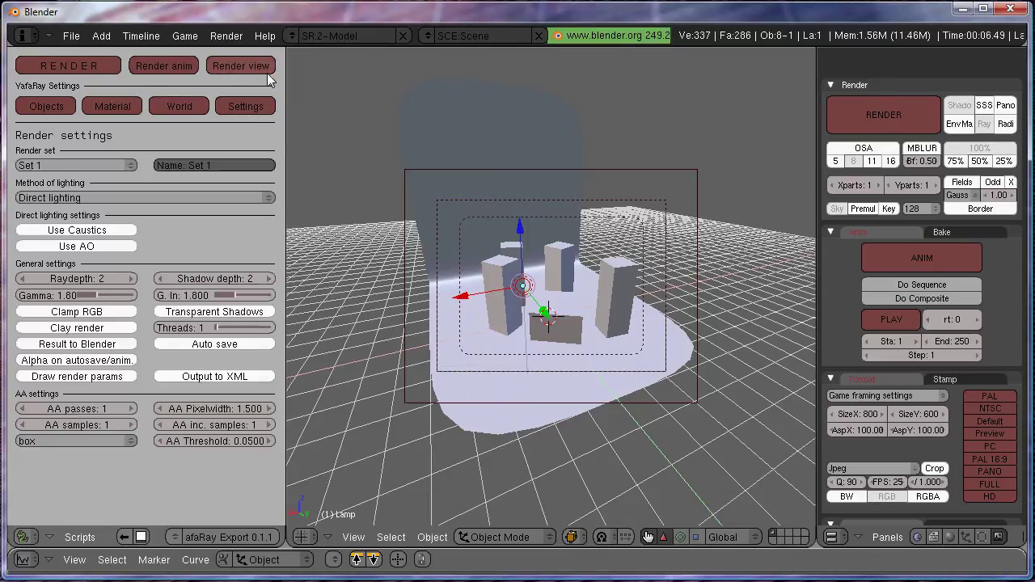
pyautogui.click(152, 196)
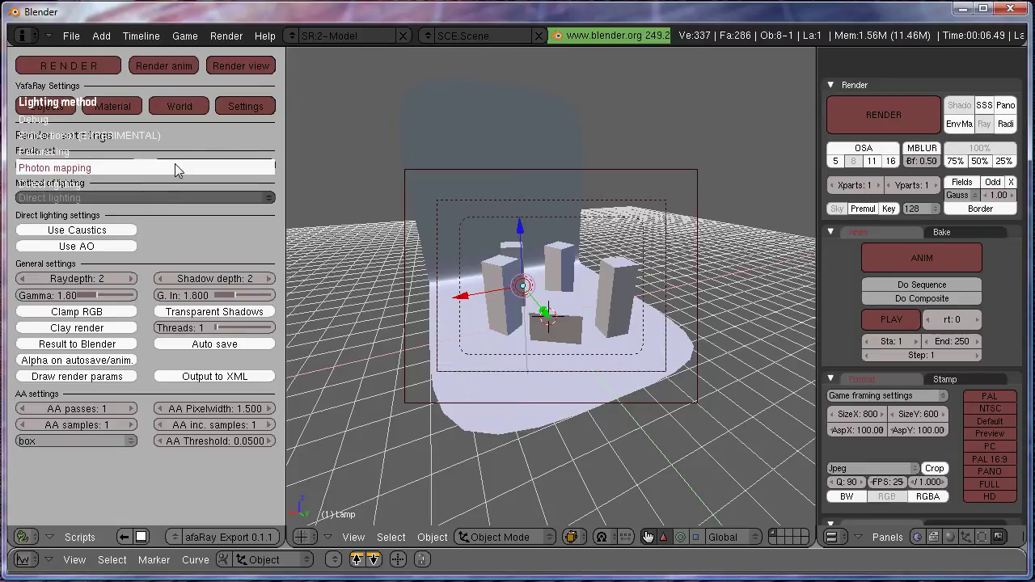
pyautogui.click(174, 164)
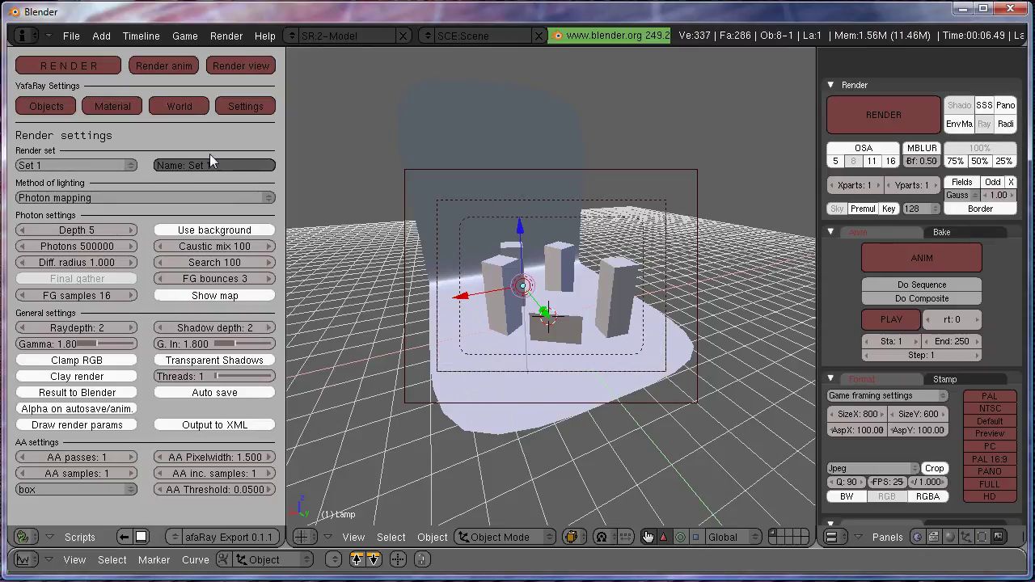
pyautogui.write('1')
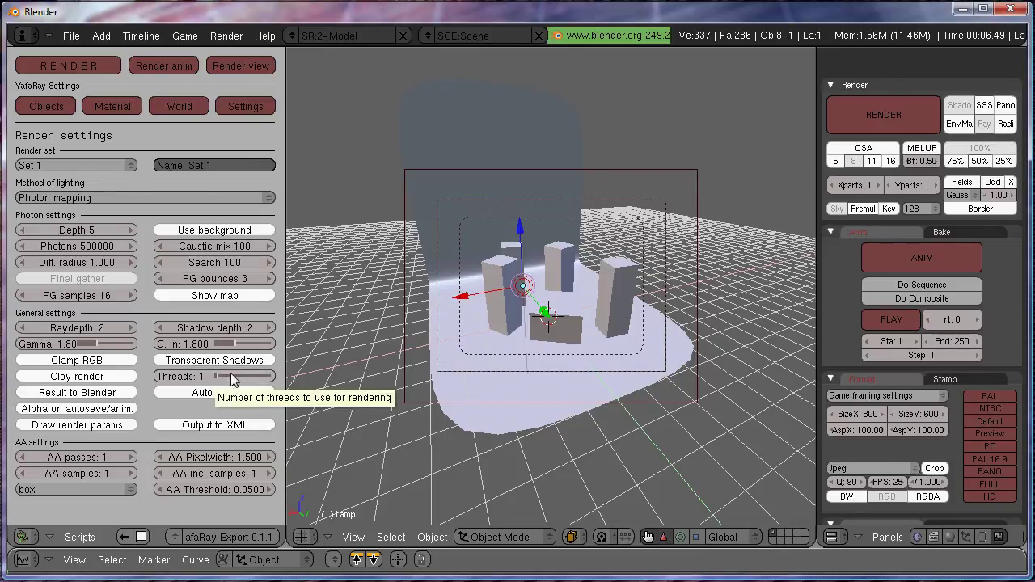
pyautogui.moveTo(227, 381); pyautogui.dragTo(235, 381)
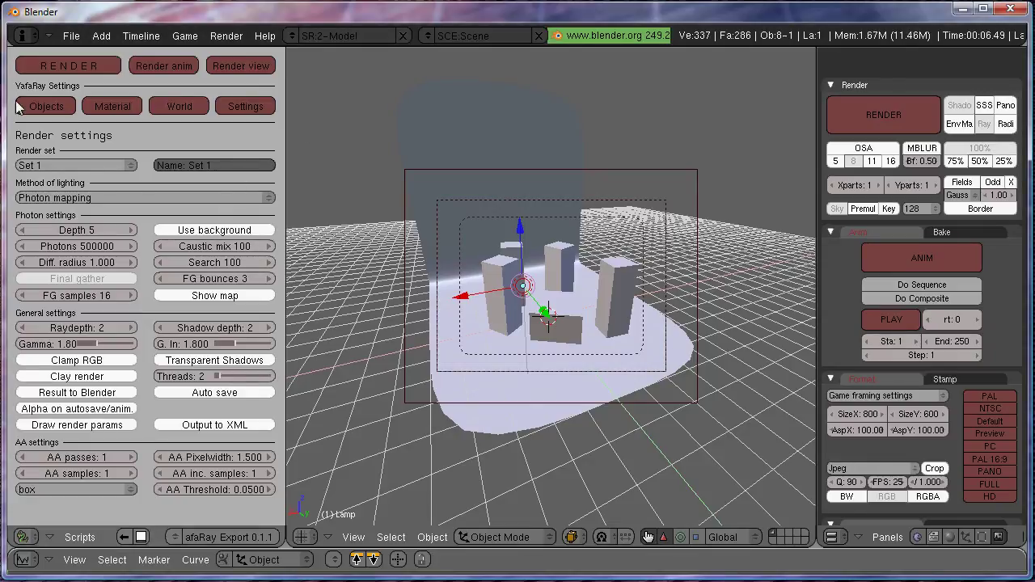
# Launch a YafaRay photon-mapping render and close its Graphical Rendering Output window.
pyautogui.click(62, 63)
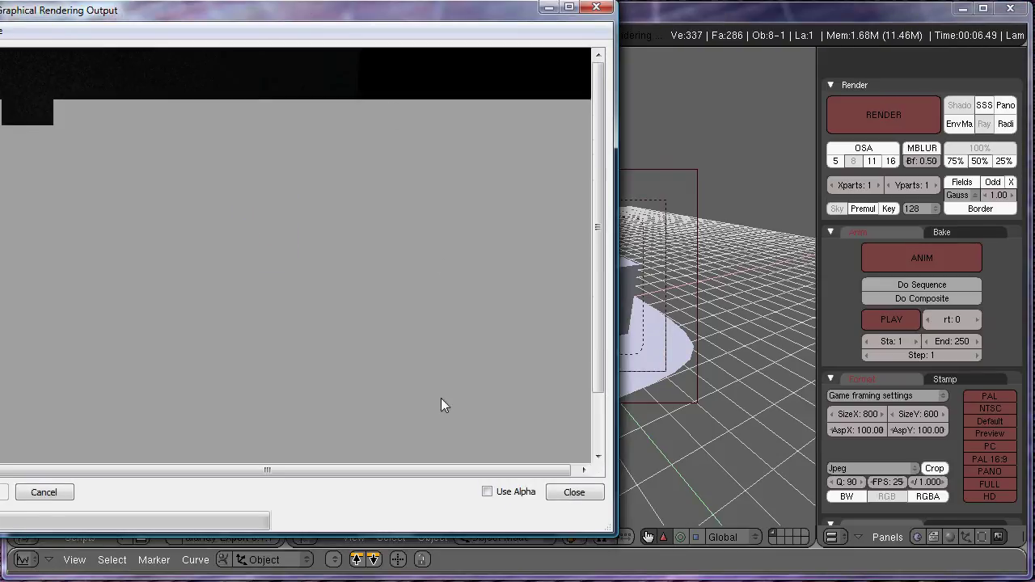
pyautogui.click(43, 491)
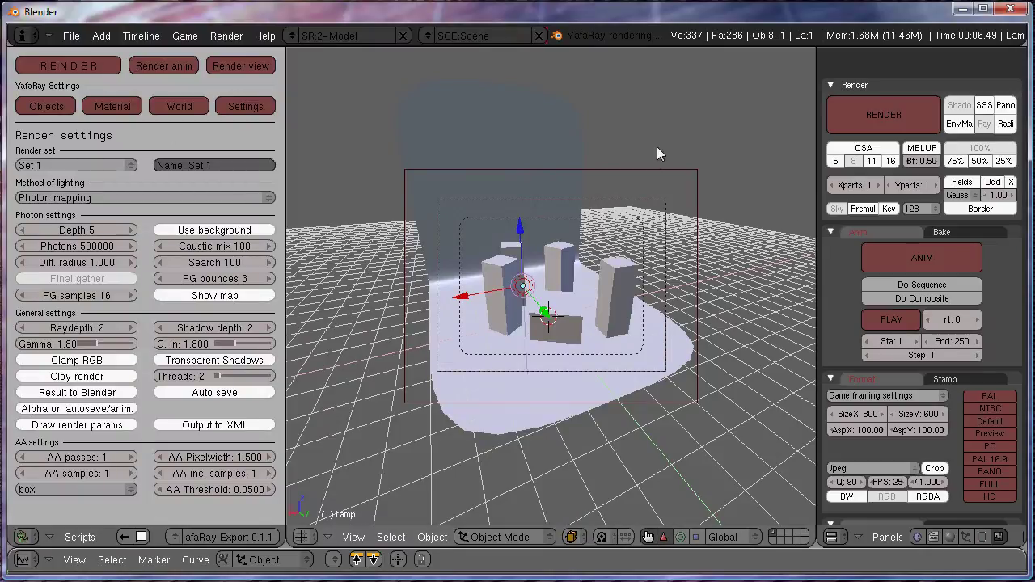
pyautogui.scroll(2, 677, 265)
pyautogui.scroll(-2, 676, 265)
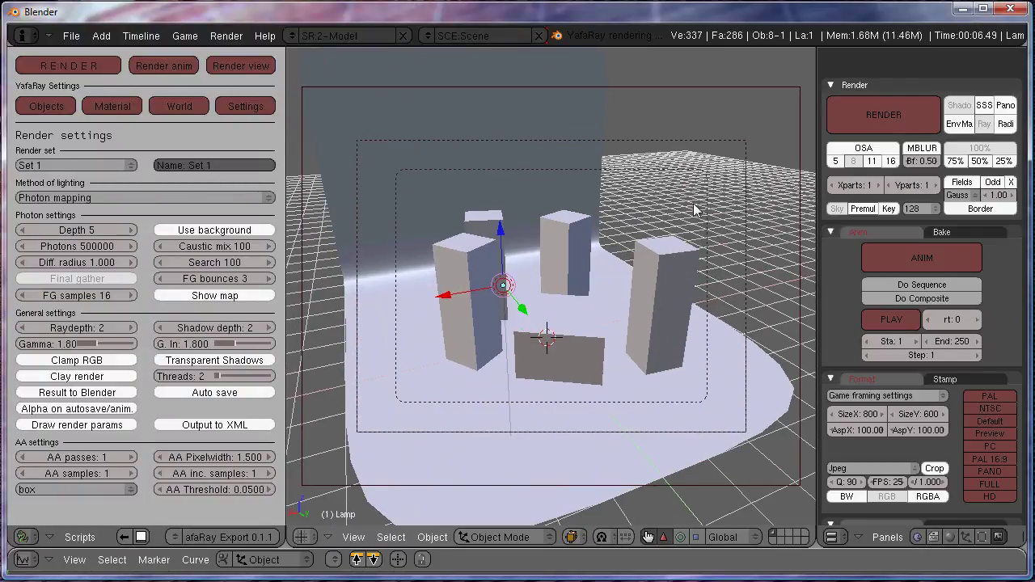
pyautogui.moveTo(677, 265); pyautogui.dragTo(570, 291, button='middle')
pyautogui.scroll(-3, 647, 257)
pyautogui.scroll(4, 641, 254)
pyautogui.scroll(-4, 638, 248)
pyautogui.scroll(2, 694, 288)
# Add a new lamp, Lamp.001, at the 3D cursor.
pyautogui.press('space')
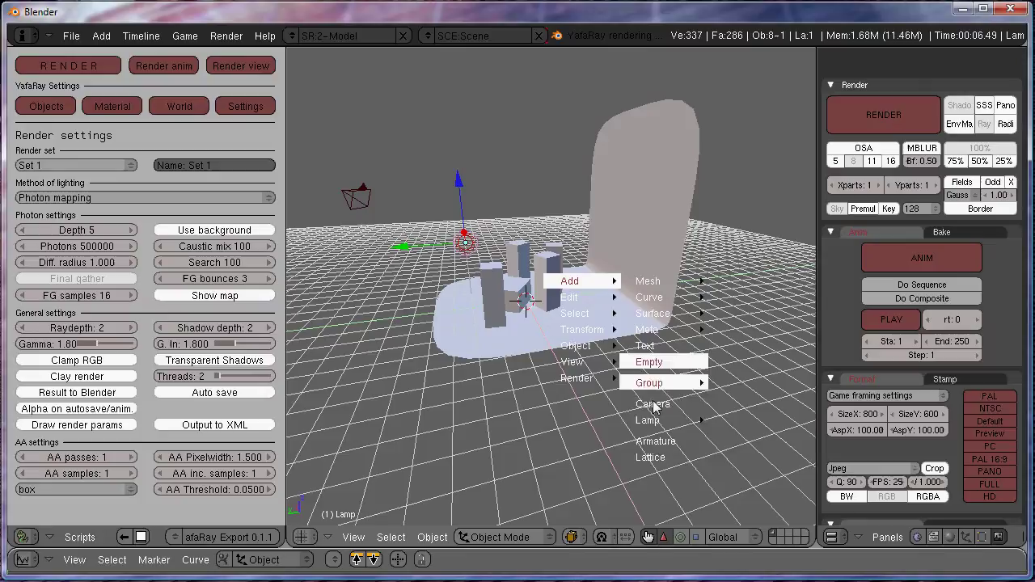
pyautogui.moveTo(662, 418)
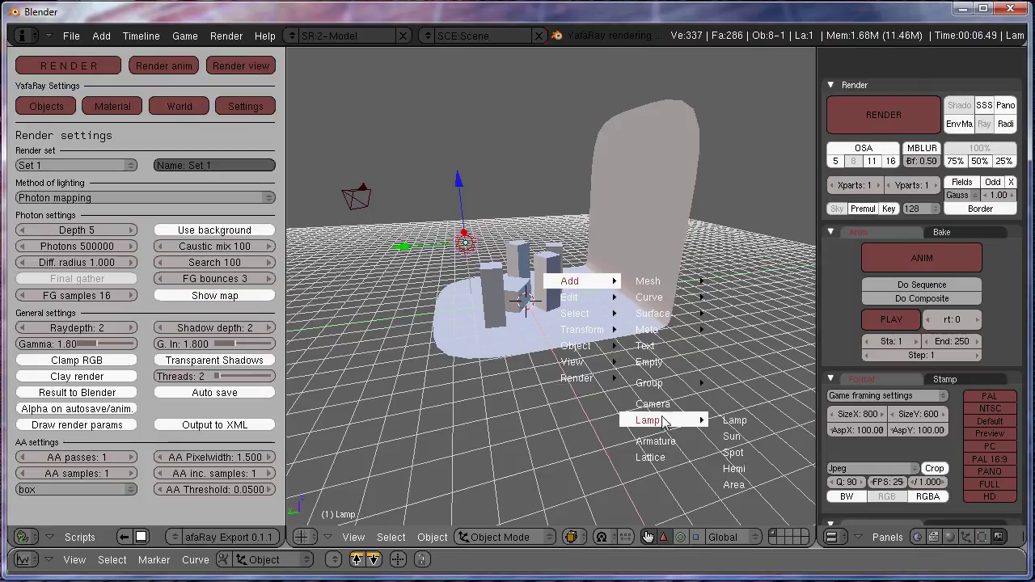
pyautogui.click(734, 437)
pyautogui.moveTo(696, 497); pyautogui.dragTo(711, 485, button='middle')
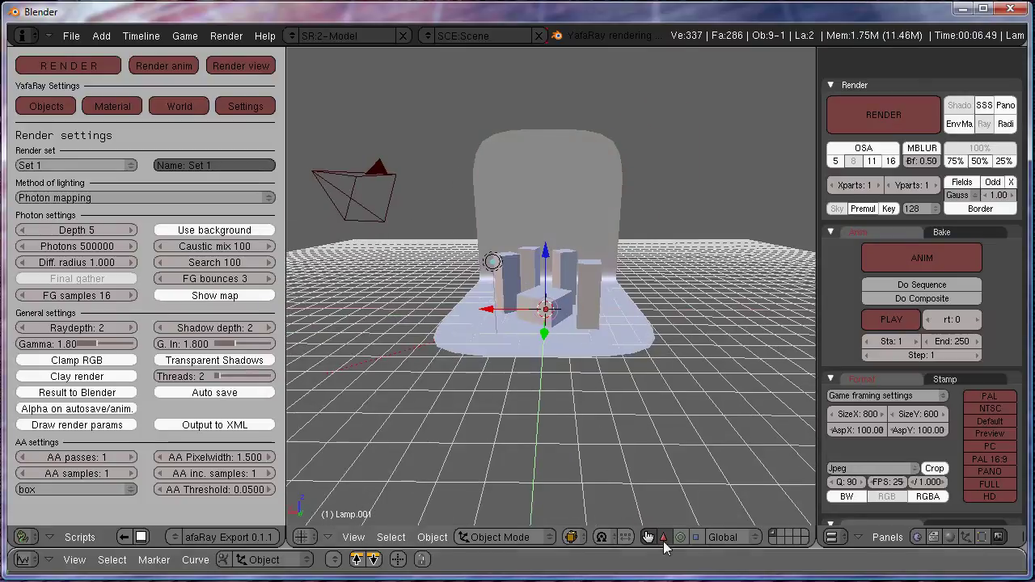
# With Local transform orientation, drag Lamp.001 upward along its Z axis.
pyautogui.click(732, 537)
pyautogui.click(726, 506)
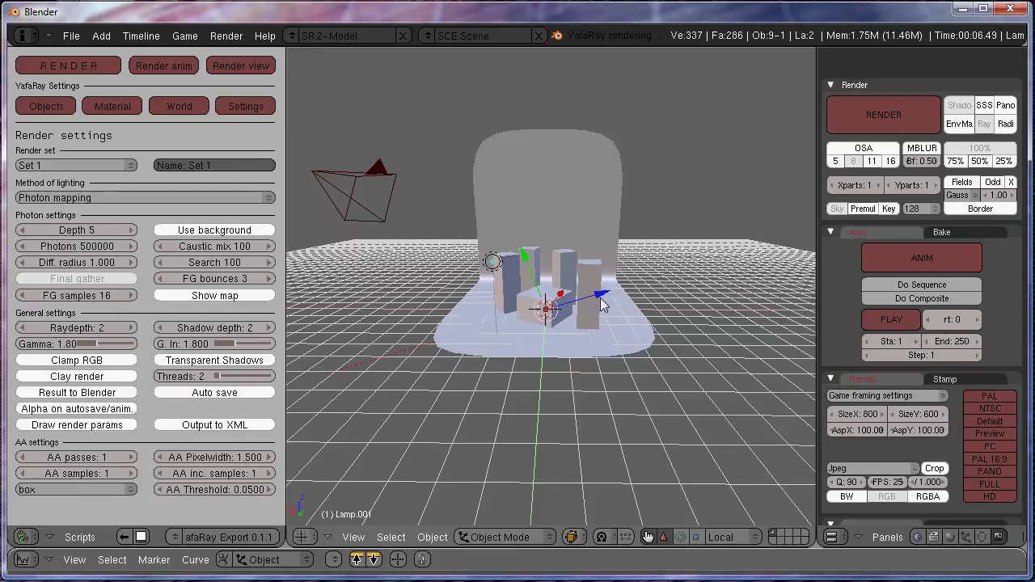
pyautogui.moveTo(603, 302); pyautogui.dragTo(869, 218)
pyautogui.moveTo(792, 243); pyautogui.dragTo(879, 543, button='middle')
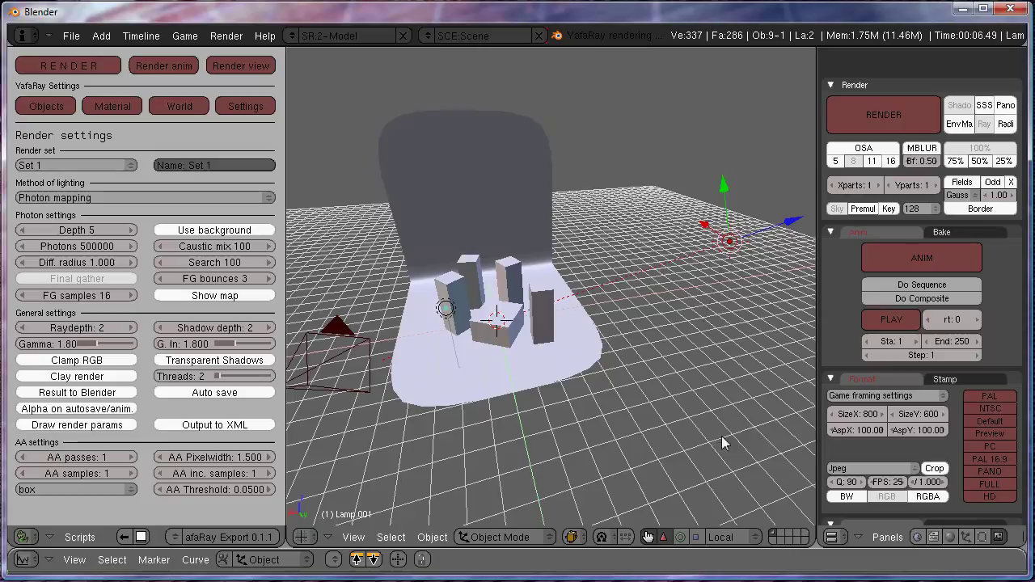
pyautogui.moveTo(781, 223); pyautogui.dragTo(768, 235)
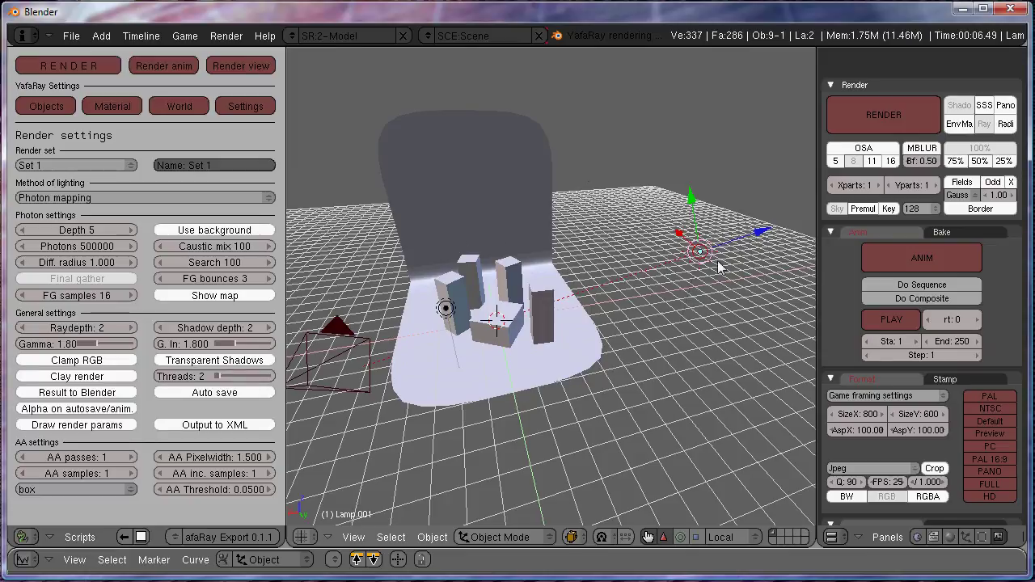
# Make Lamp.001 a YafaRay Sun light and render the scene at 100% size.
pyautogui.click(48, 110)
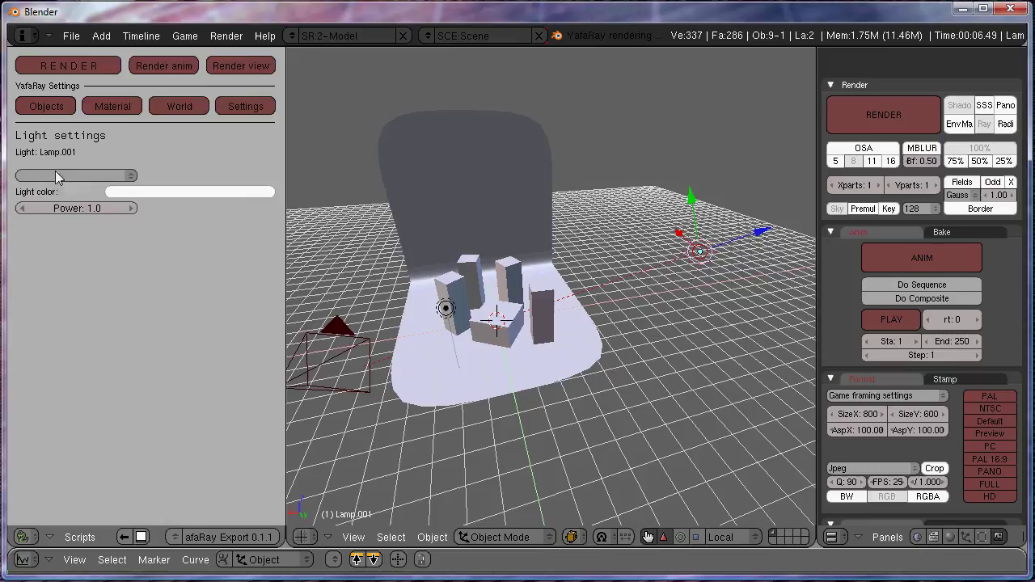
pyautogui.click(83, 175)
pyautogui.click(85, 164)
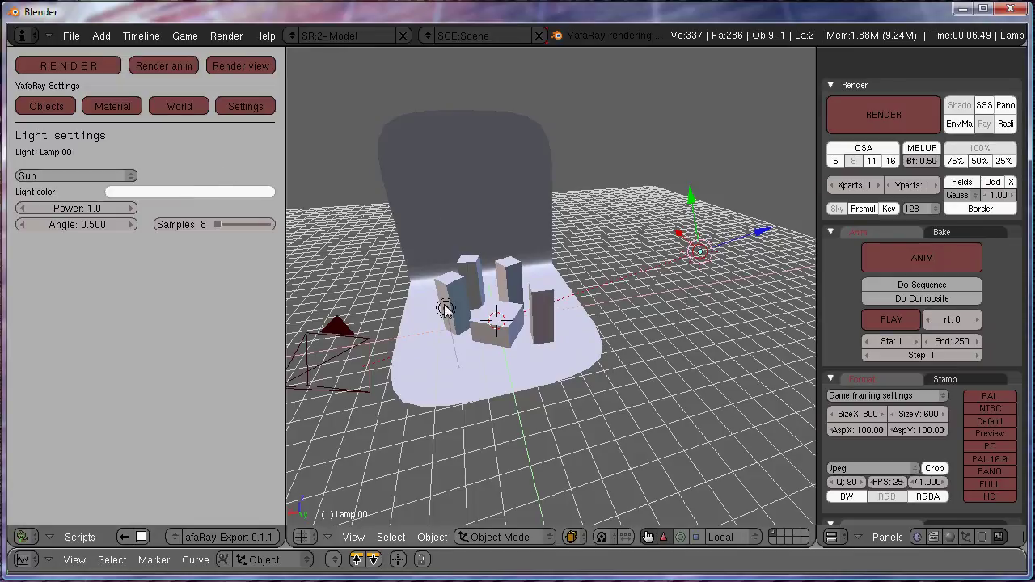
pyautogui.click(980, 148)
pyautogui.click(84, 71)
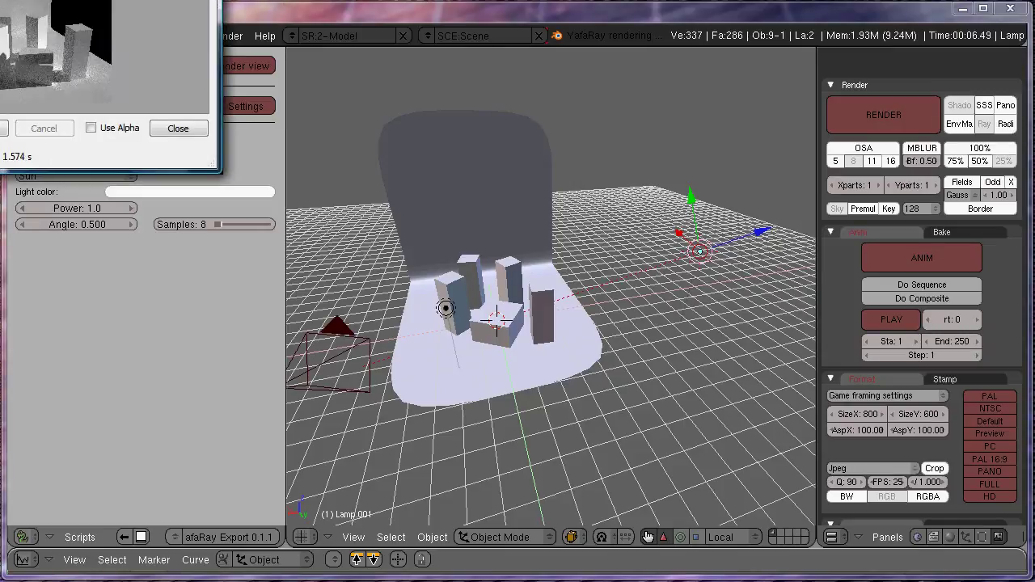
# Centre the YafaRay output window, inspect the grainy Sun-lit render, then close it.
pyautogui.moveTo(78, 0); pyautogui.dragTo(417, 185)
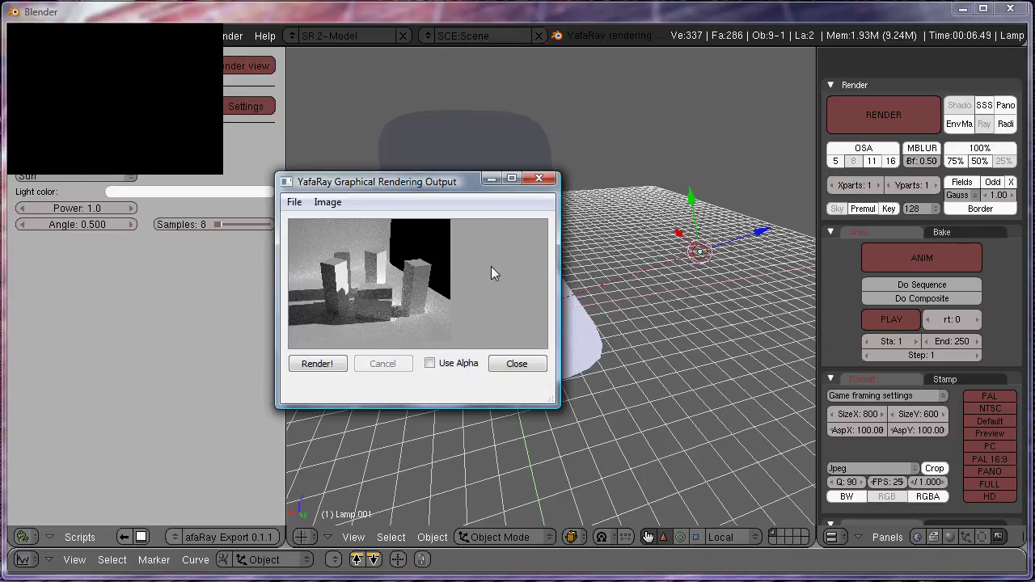
pyautogui.click(515, 364)
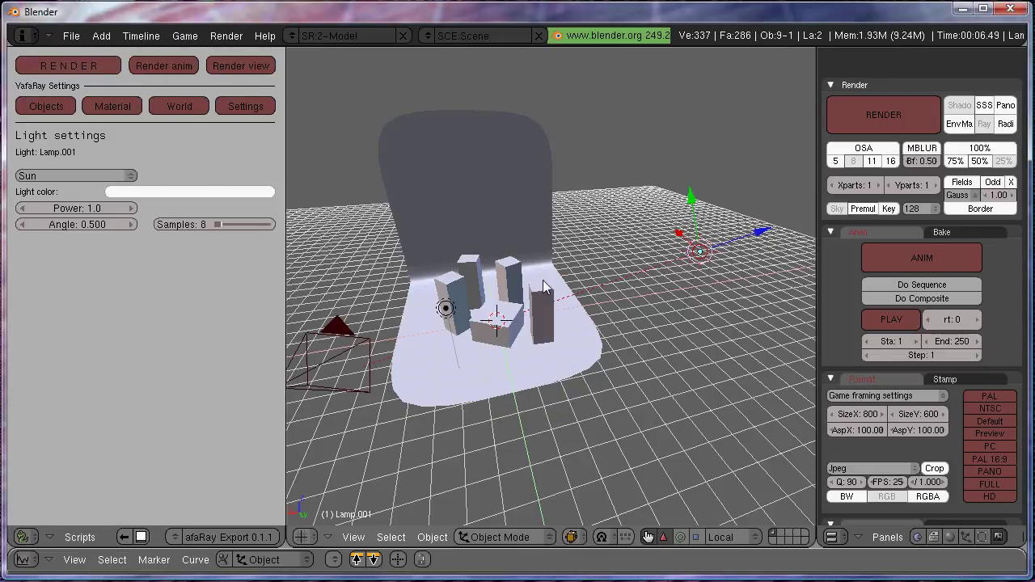
# Start a 50%-size YafaRay test render from the Settings tab.
pyautogui.moveTo(534, 261); pyautogui.dragTo(547, 292, button='middle')
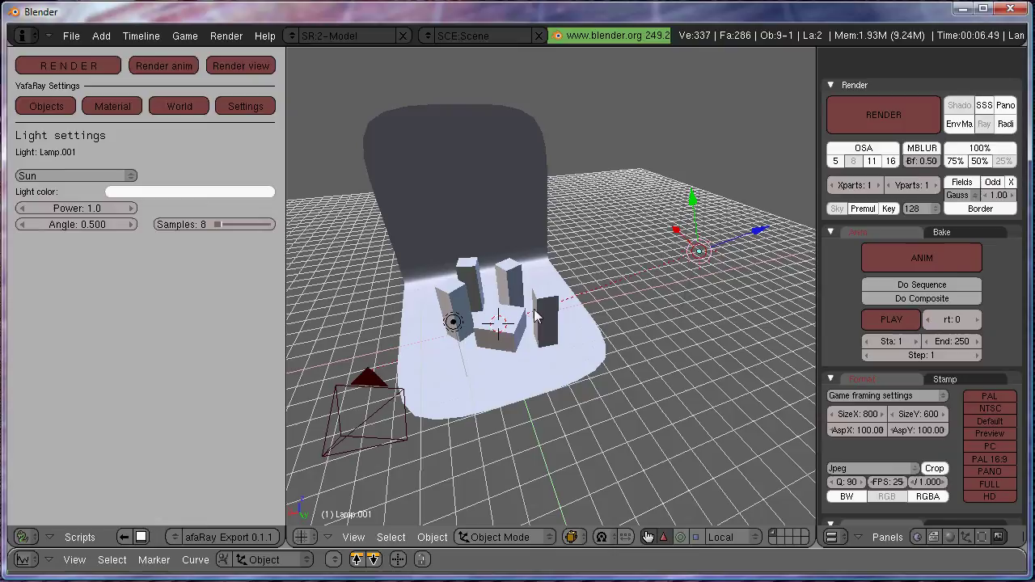
pyautogui.moveTo(533, 309); pyautogui.dragTo(534, 238, button='middle')
pyautogui.click(245, 106)
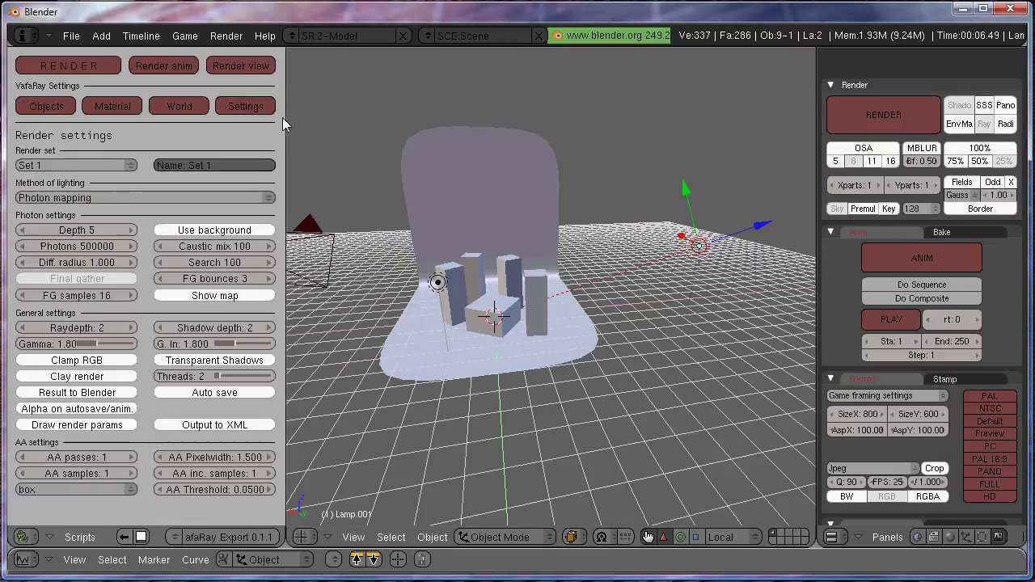
pyautogui.click(980, 161)
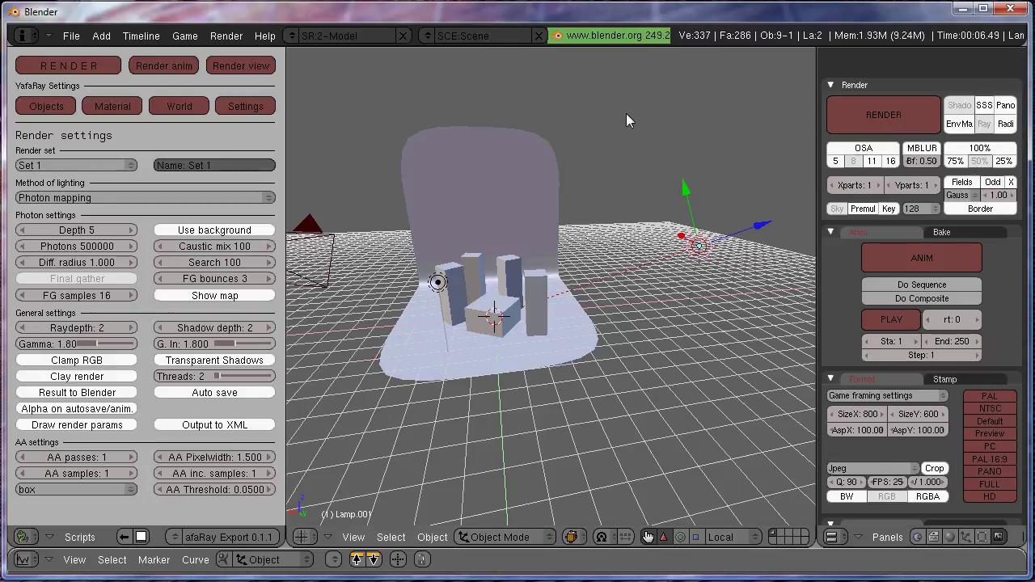
pyautogui.click(106, 66)
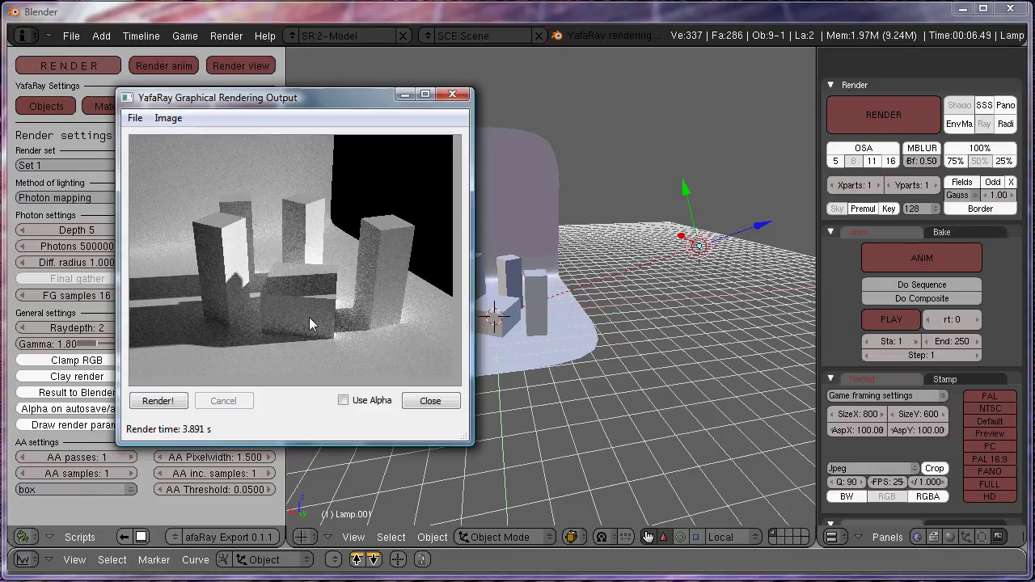
# Zoom into and enlarge the 3.891 s render output, then close it.
pyautogui.scroll(2, 309, 317)
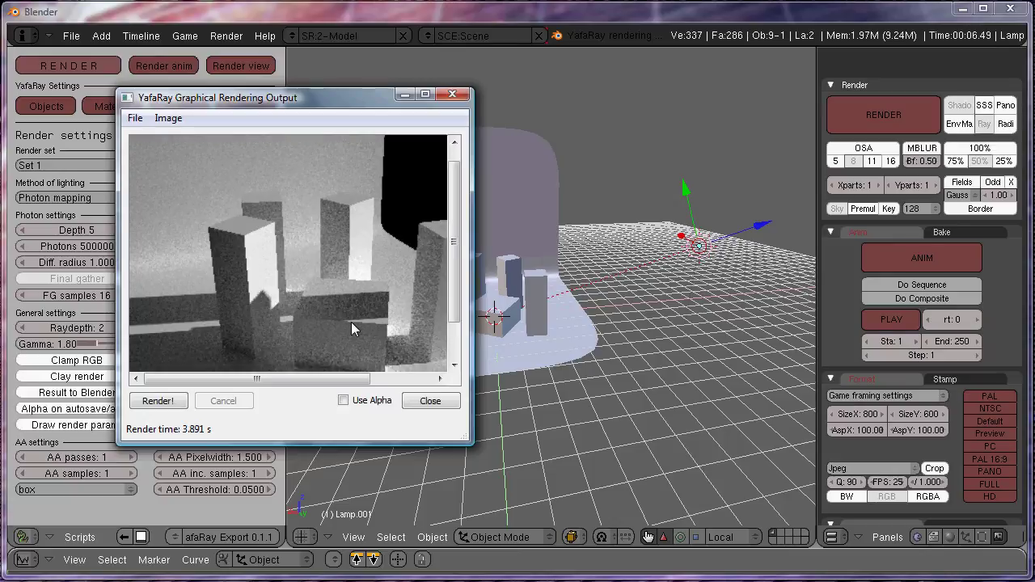
pyautogui.scroll(1, 351, 322)
pyautogui.scroll(1, 351, 322)
pyautogui.moveTo(470, 442); pyautogui.dragTo(738, 581)
pyautogui.moveTo(496, 99); pyautogui.dragTo(448, 29)
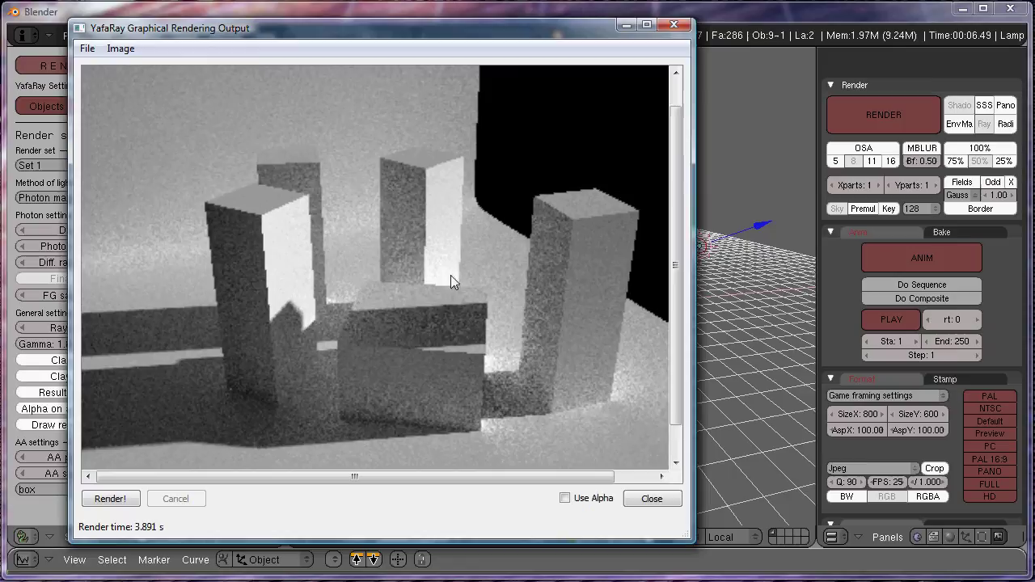
pyautogui.click(662, 501)
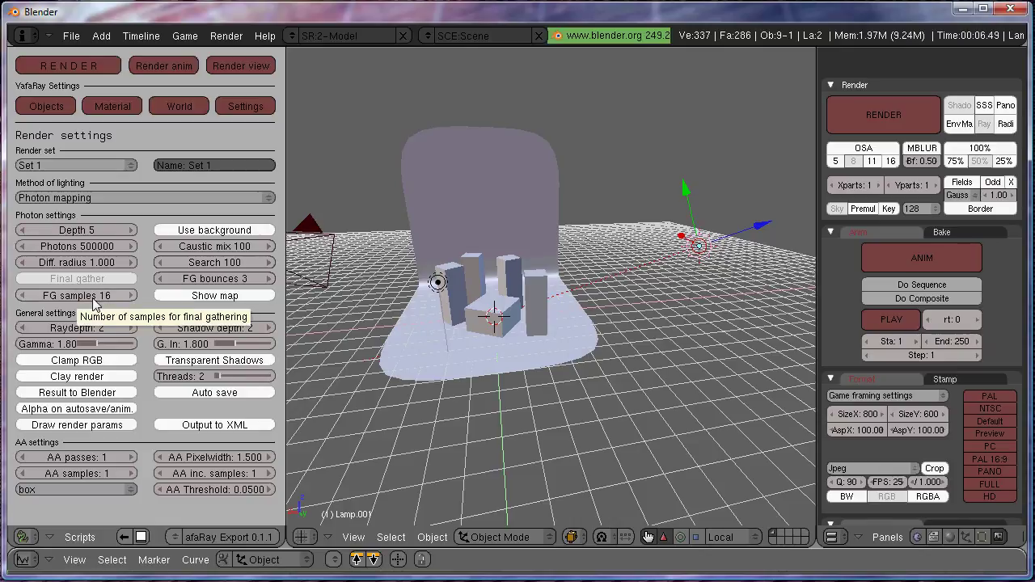
# Raise the YafaRay FG samples to 64.
pyautogui.click(123, 304)
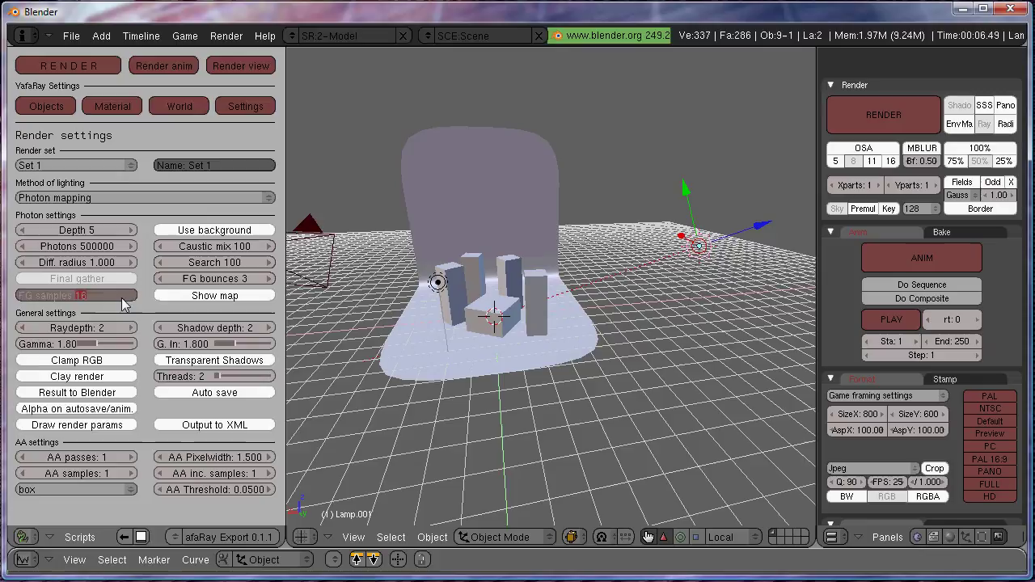
pyautogui.write('64')
pyautogui.press('Return')
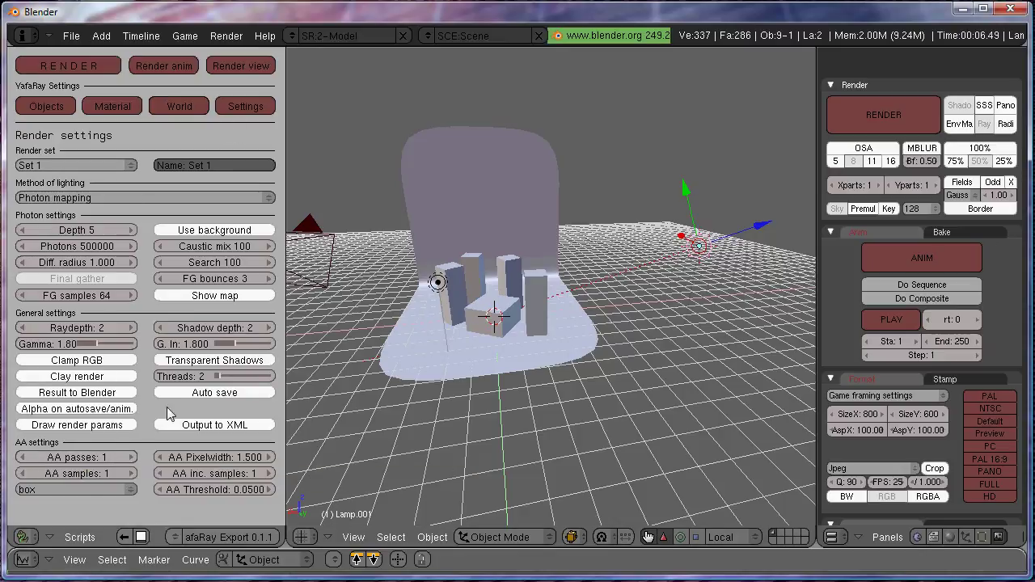
# Set anti-aliasing to 2 AA passes, 4 AA samples and 16 AA inc. samples.
pyautogui.click(132, 457)
pyautogui.click(76, 476)
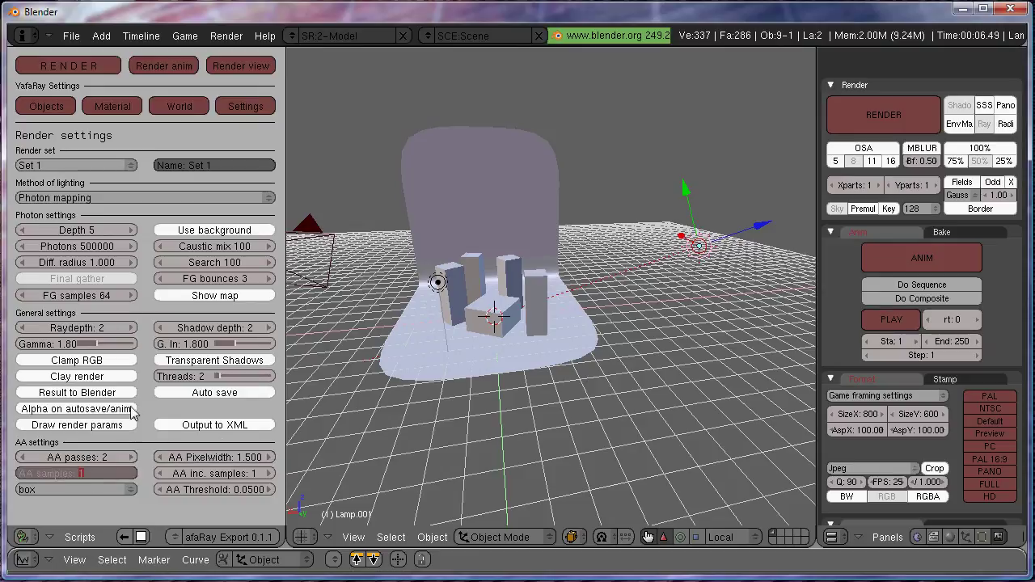
pyautogui.write('4')
pyautogui.press('Return')
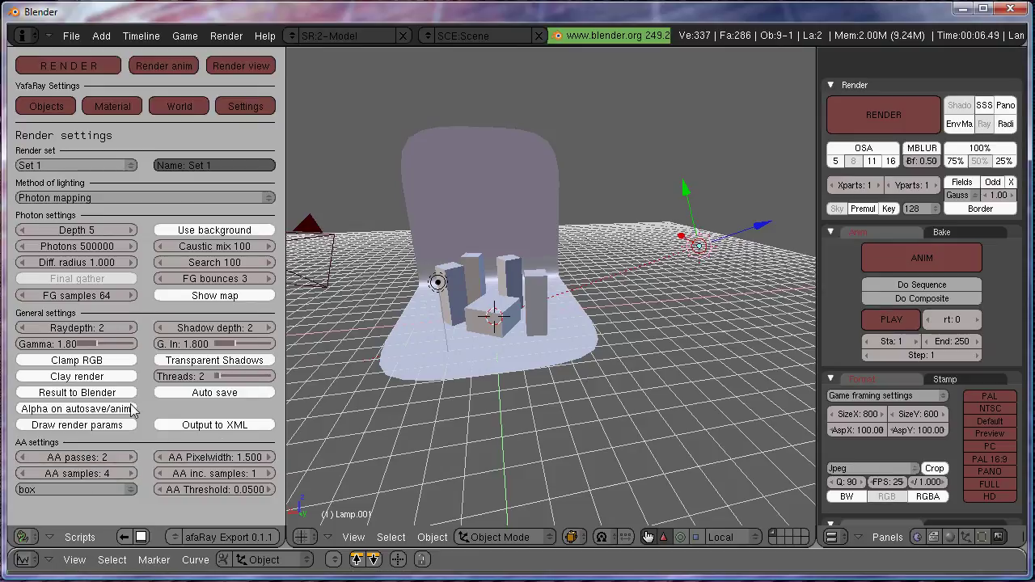
pyautogui.click(232, 474)
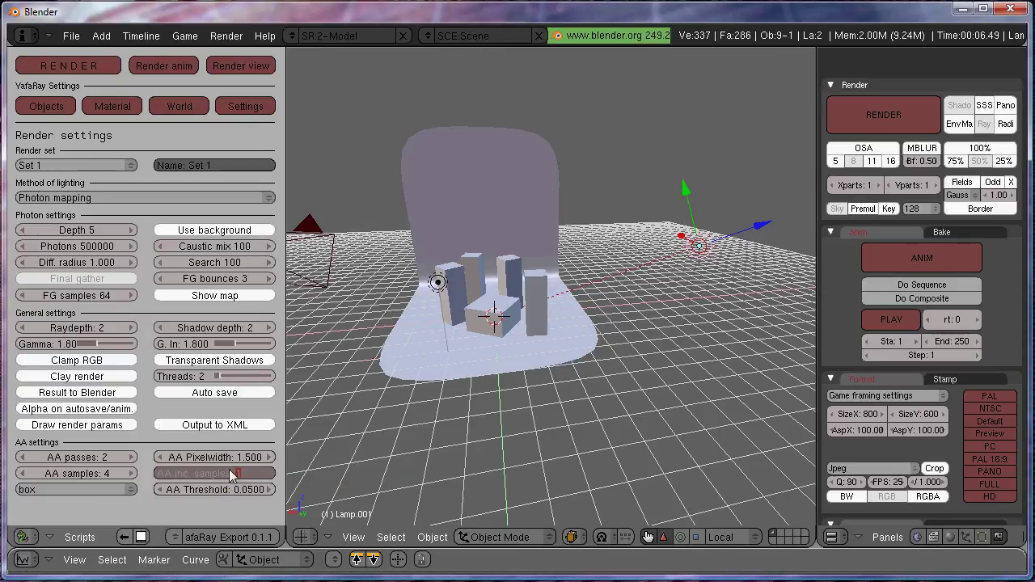
pyautogui.write('16')
pyautogui.press('Return')
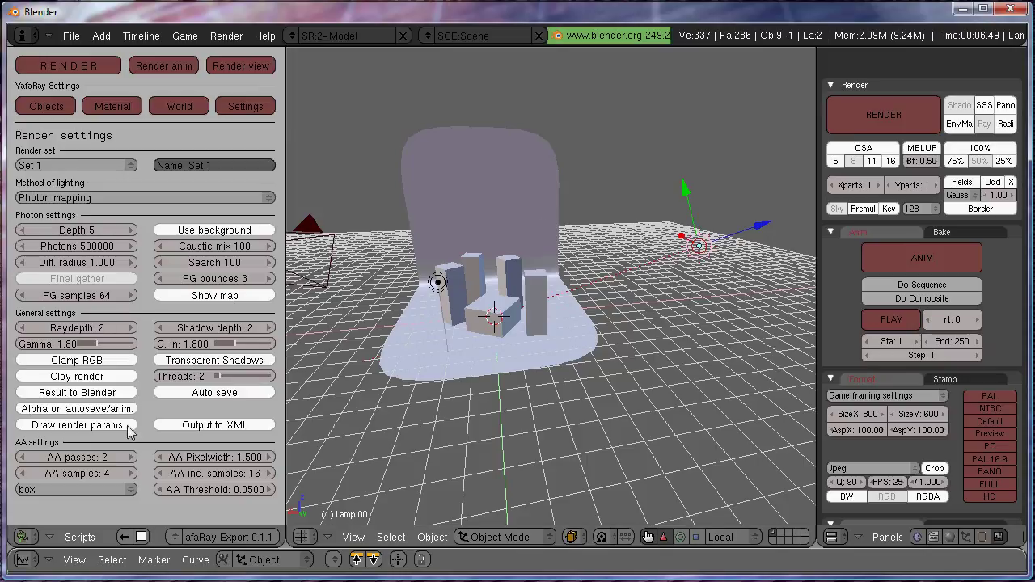
# Render the boxes with the higher-quality YafaRay settings, then close the render output window.
pyautogui.click(77, 70)
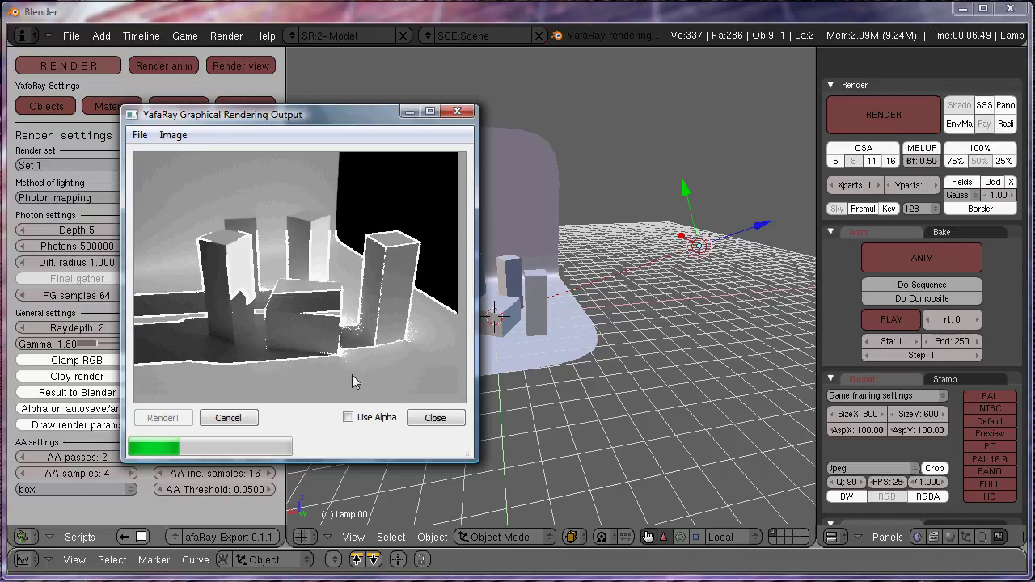
pyautogui.click(228, 418)
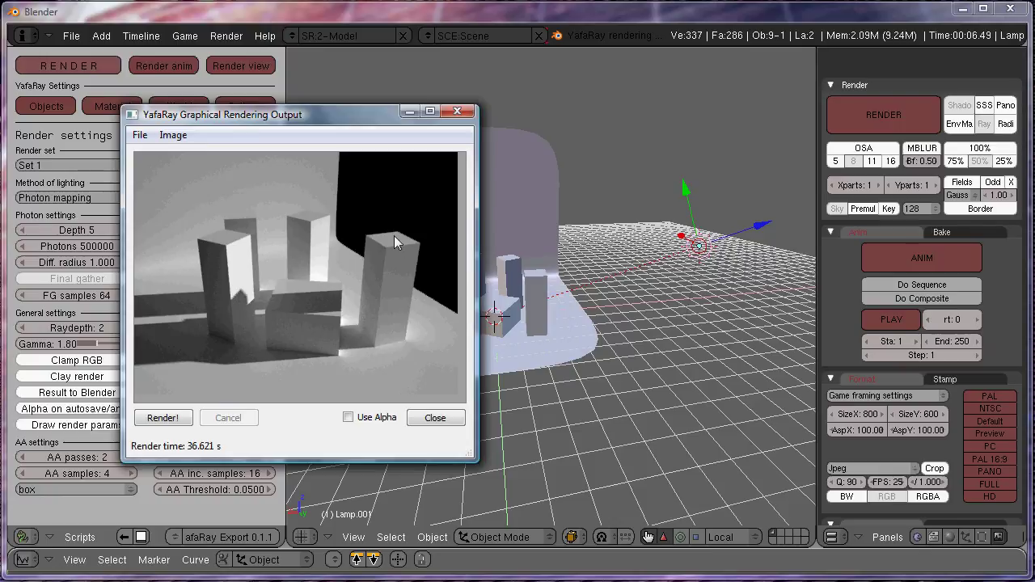
pyautogui.click(441, 424)
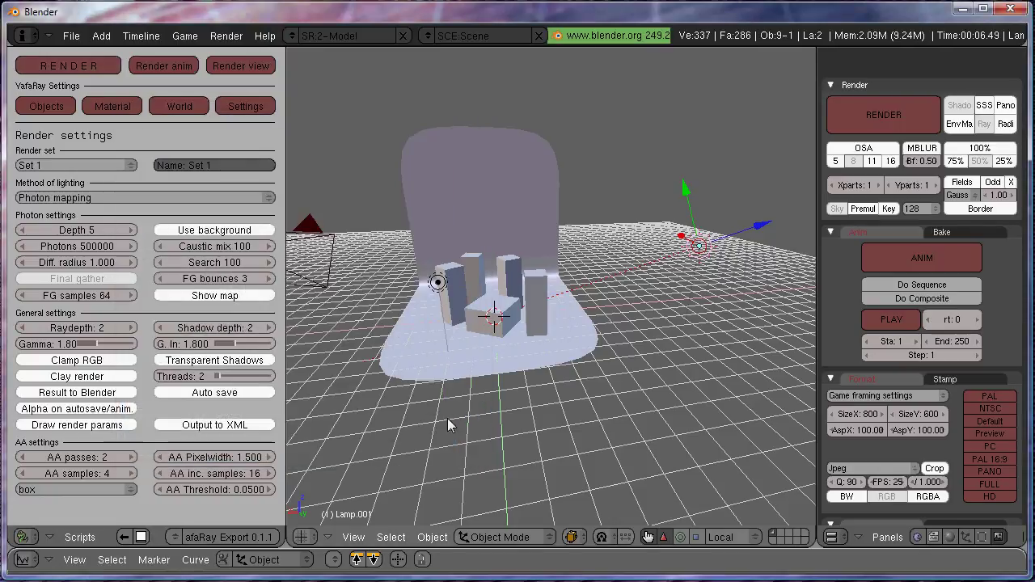
# Make Sunsky the world background, with sun direction from the lamp (x -0.8856, y 0.2695, z 0.3782).
pyautogui.click(180, 106)
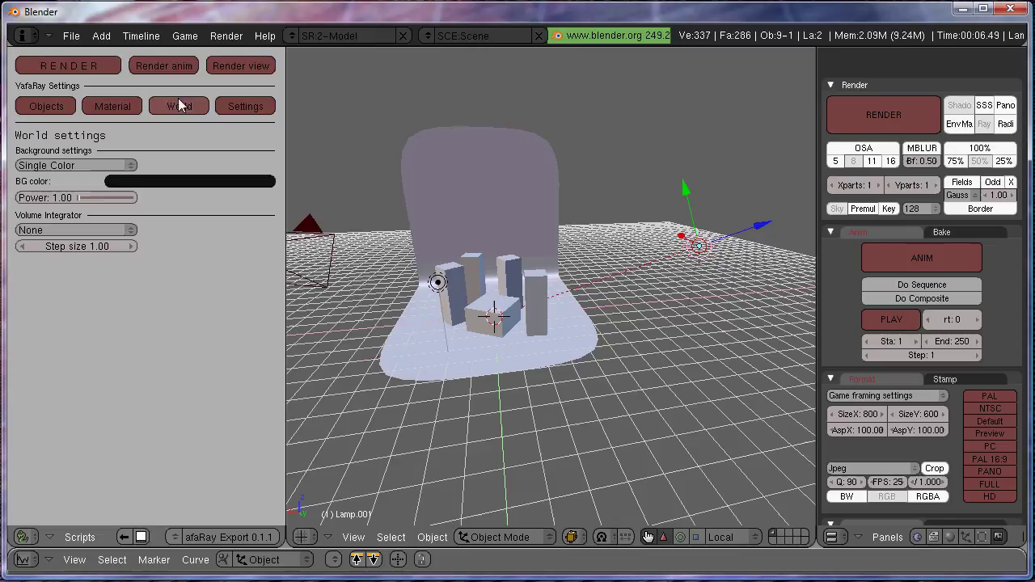
pyautogui.click(117, 165)
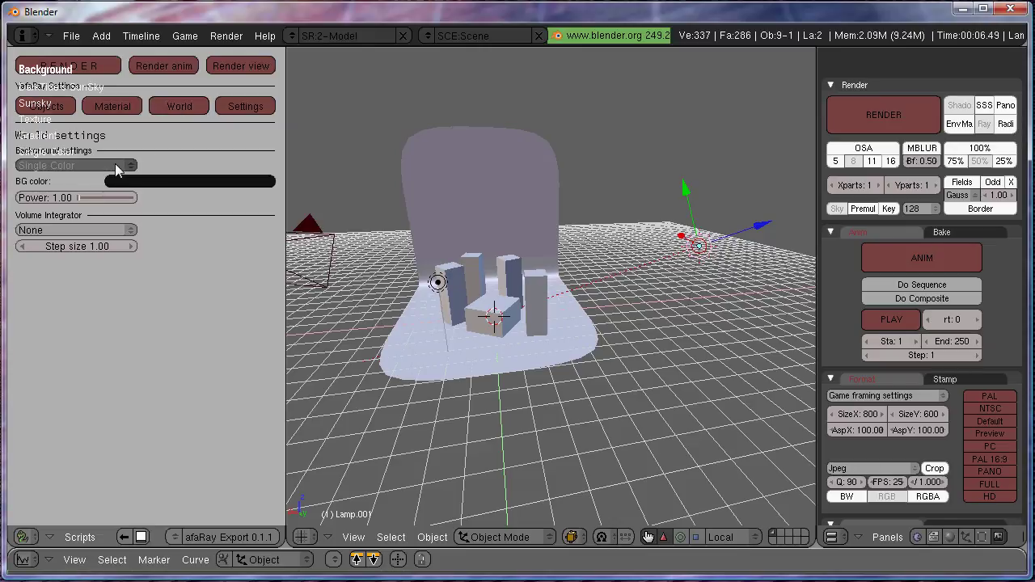
pyautogui.click(93, 105)
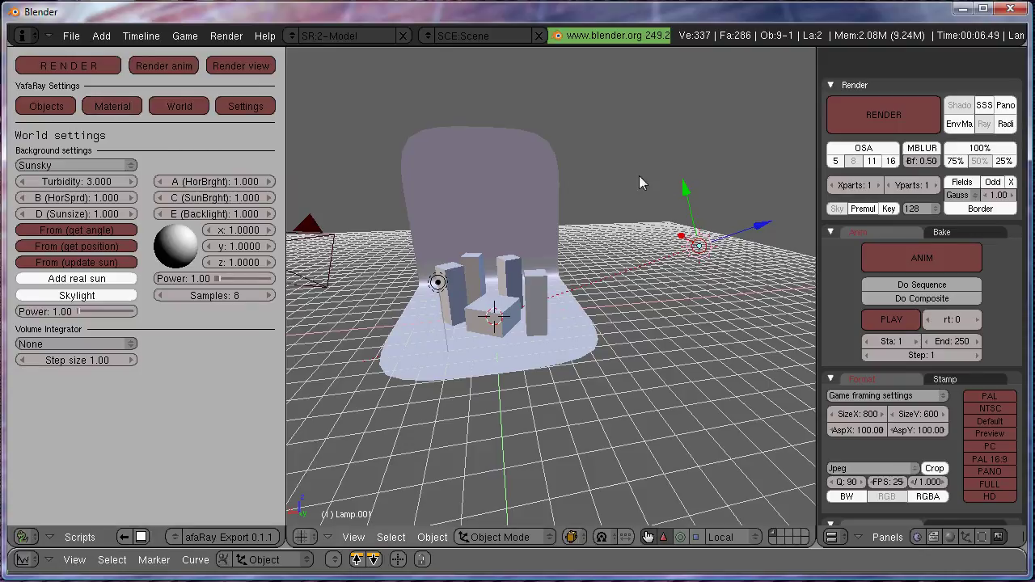
pyautogui.click(115, 230)
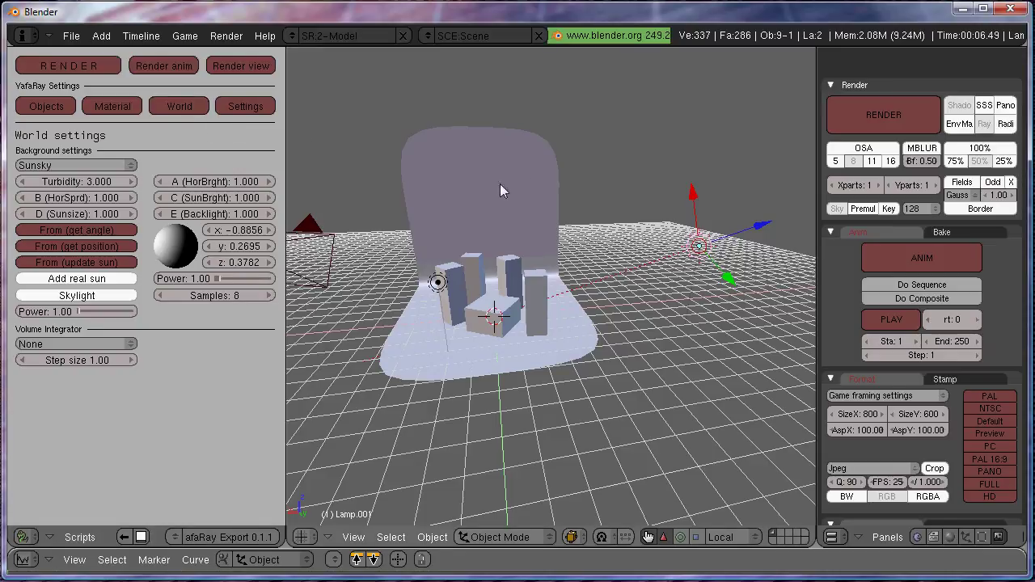
pyautogui.click(248, 106)
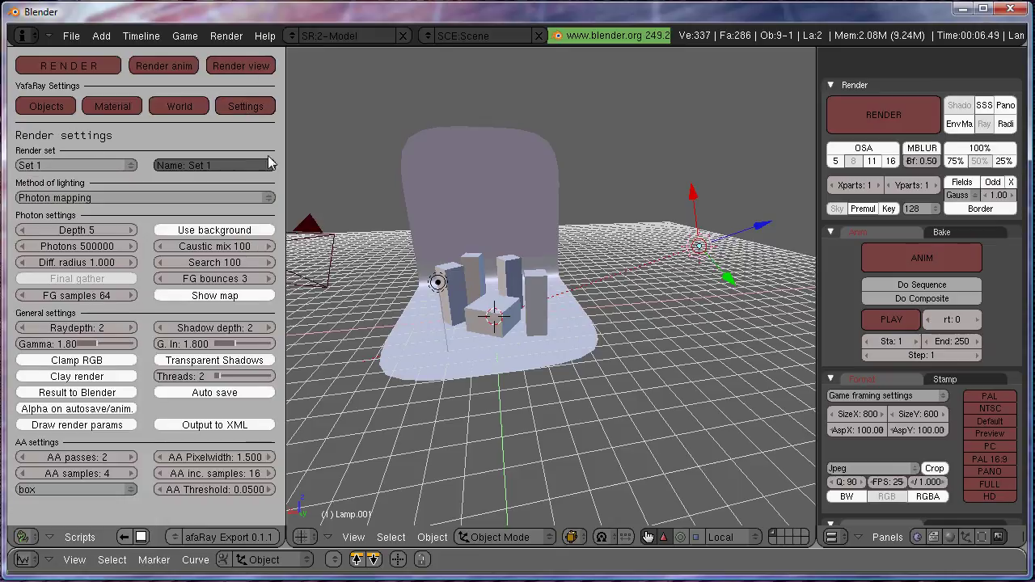
# Turn off Use background, and lower FG samples to 16 and AA passes to 0.
pyautogui.click(238, 231)
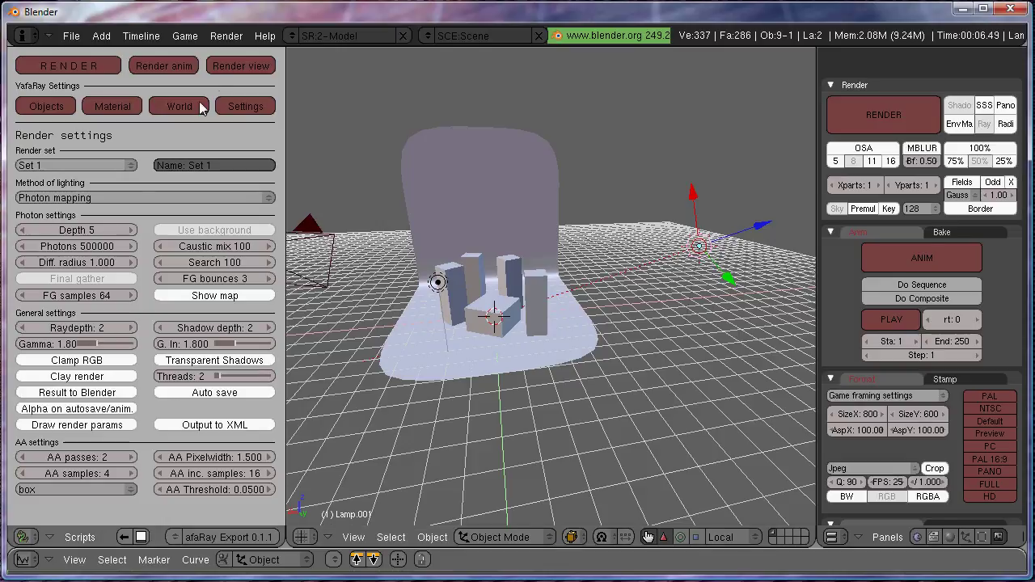
pyautogui.click(73, 296)
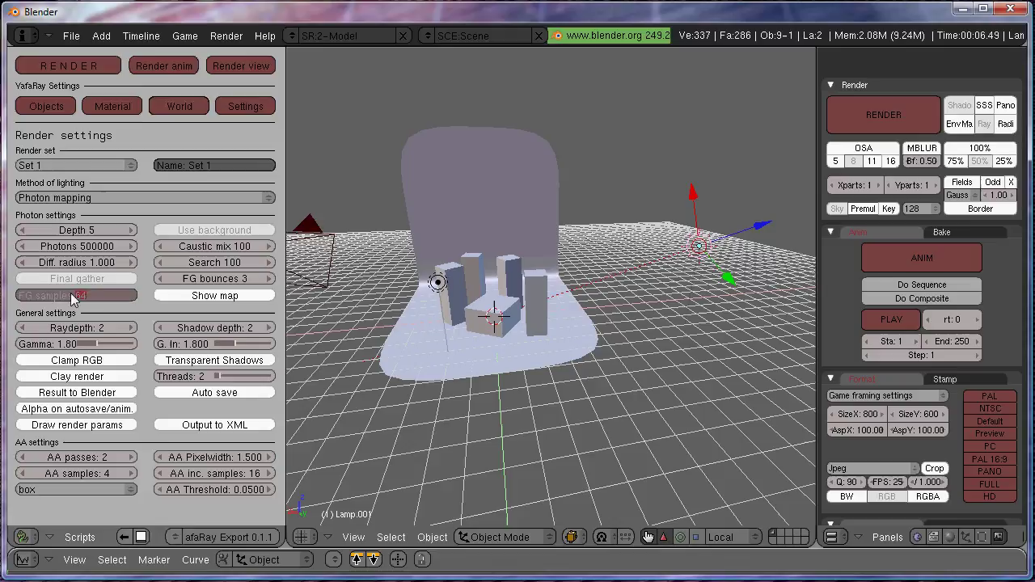
pyautogui.write('16')
pyautogui.press('Return')
pyautogui.moveTo(110, 458); pyautogui.dragTo(95, 457)
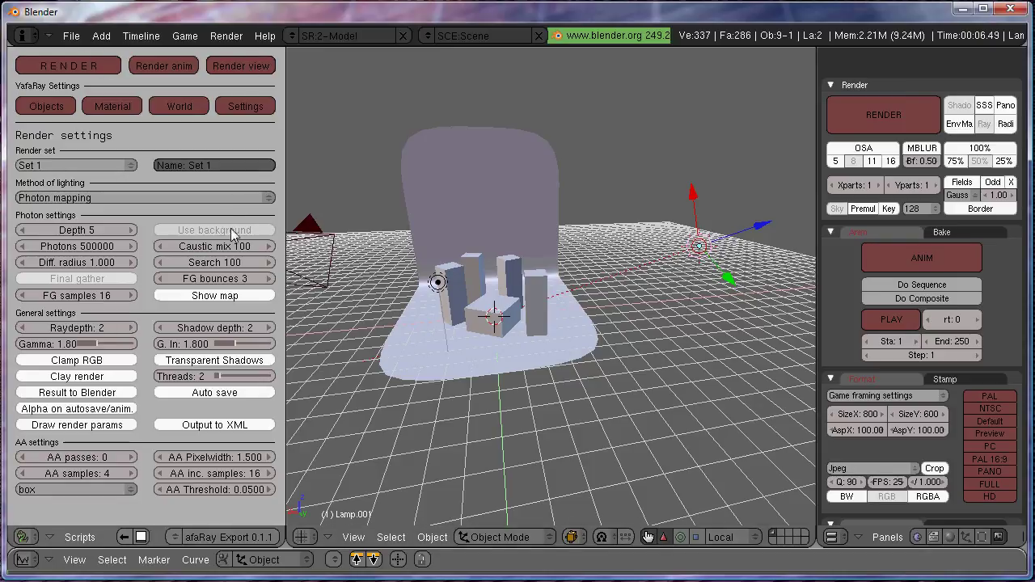
# Start a YafaRay test render of the boxes lit by the bluish Sunsky light.
pyautogui.click(75, 63)
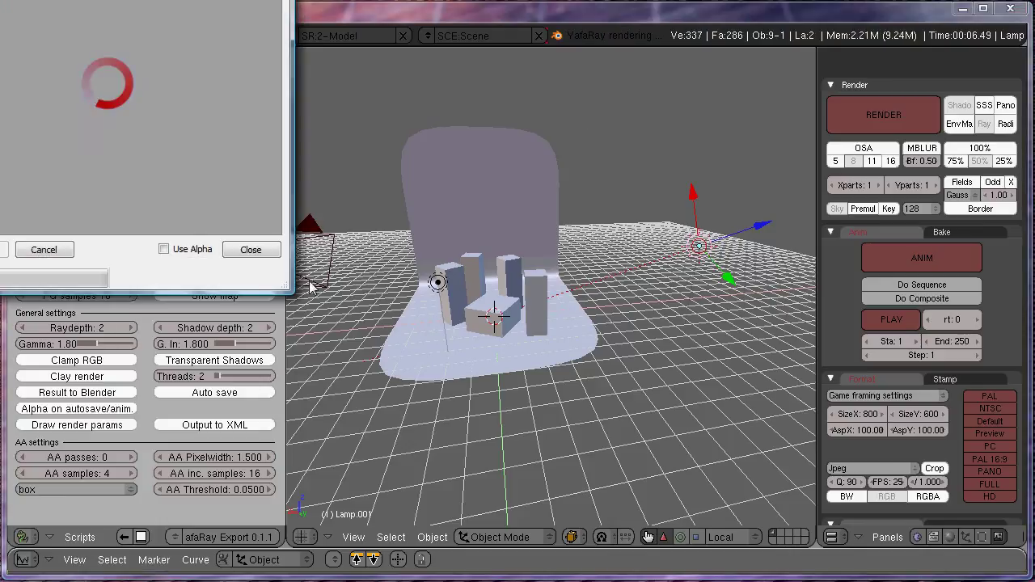